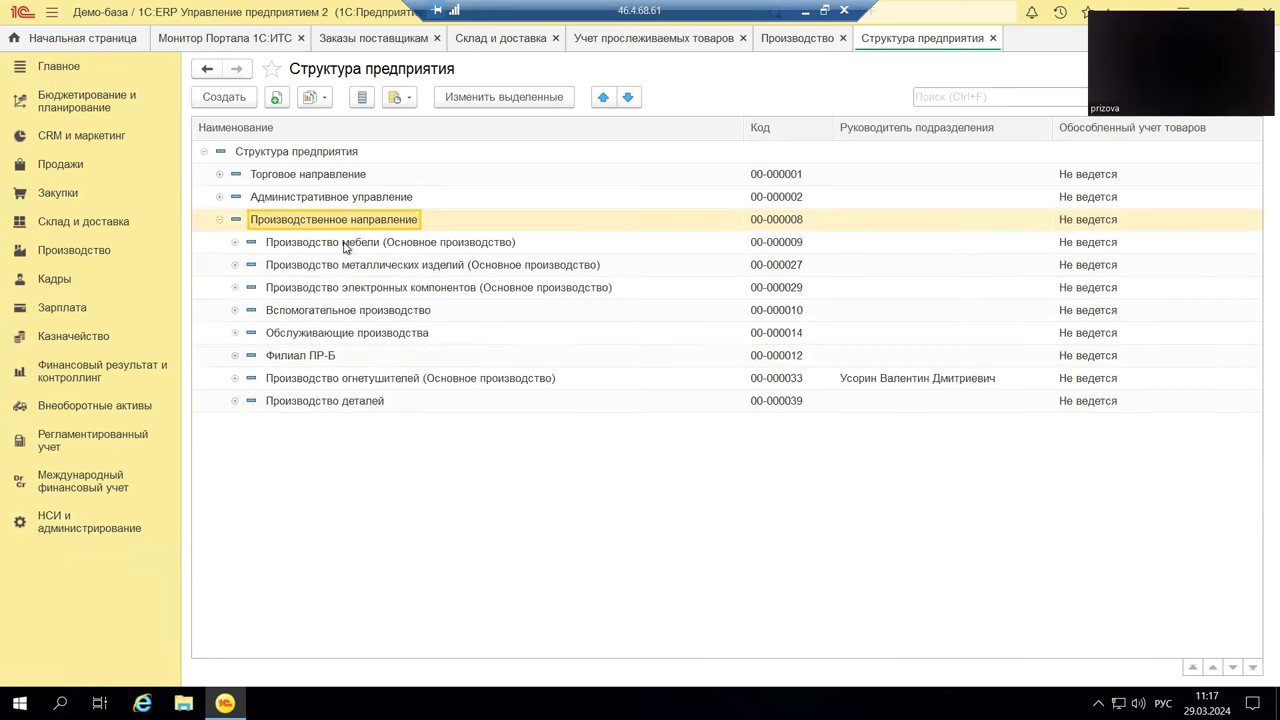
Open the Участок столярный department card under Производство мебели (Основное производство) and examine its department manager field.
left_click(343, 245)
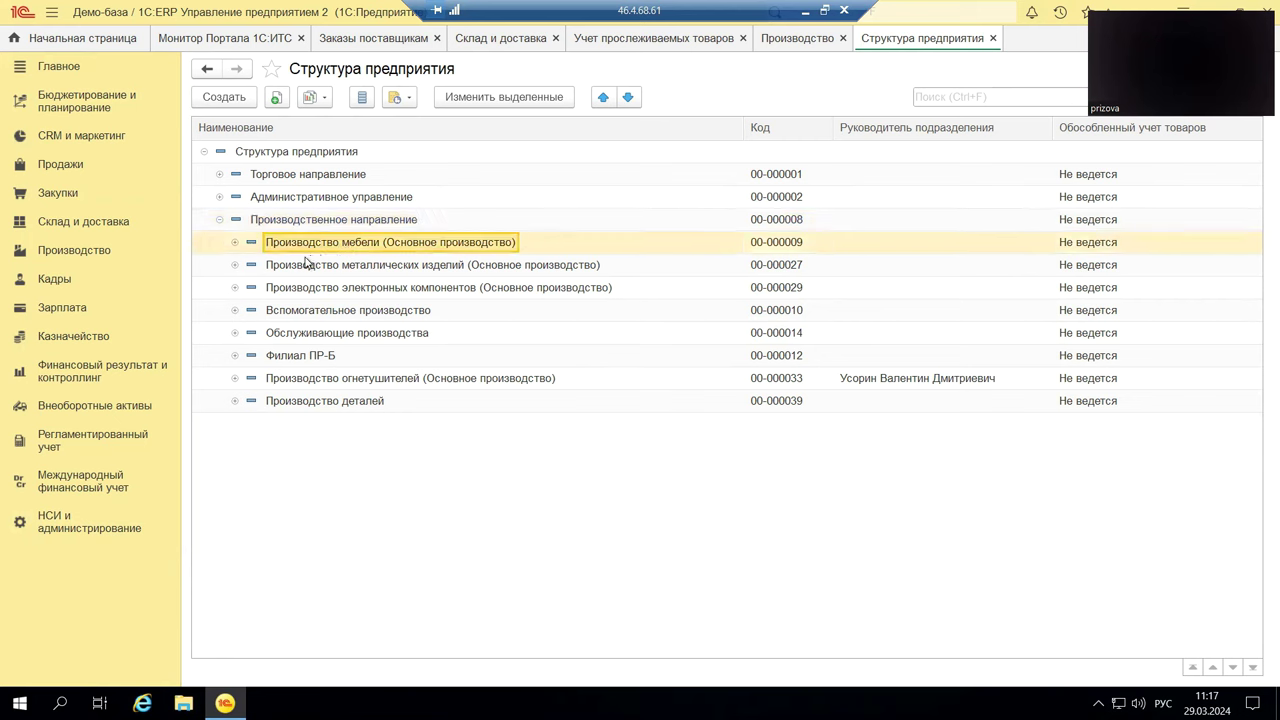
left_click(235, 243)
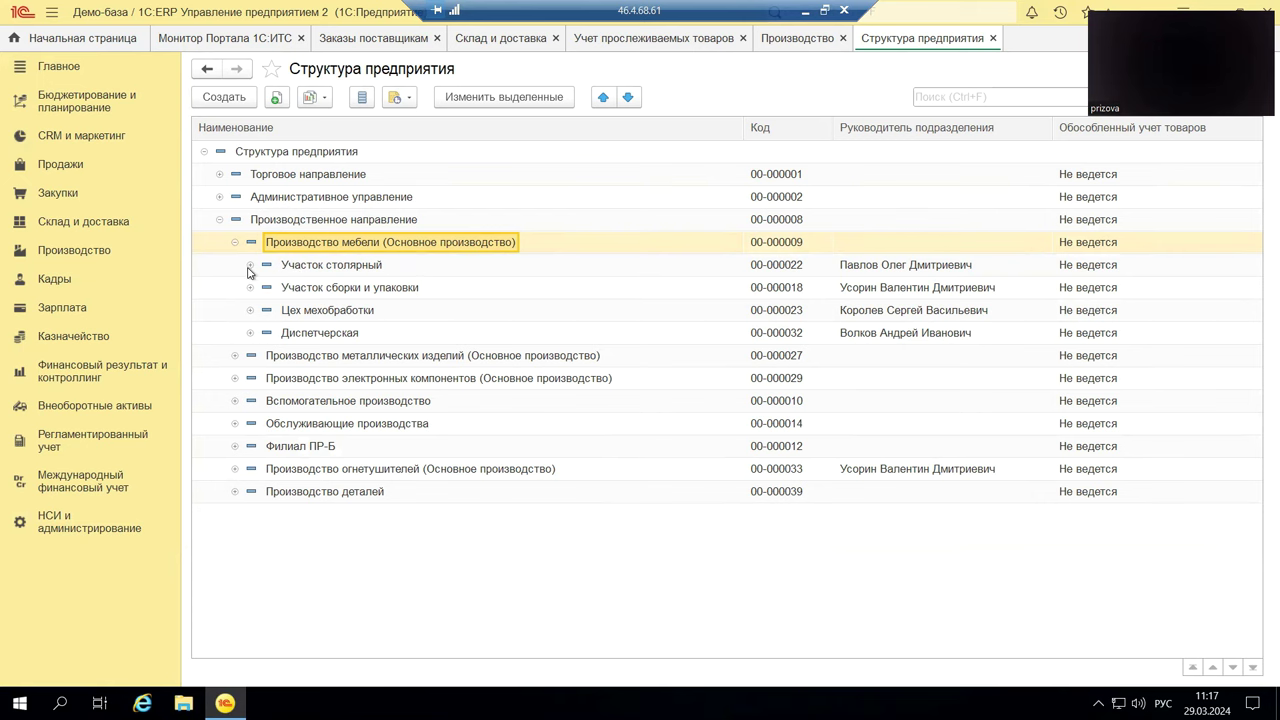
double_click(336, 268)
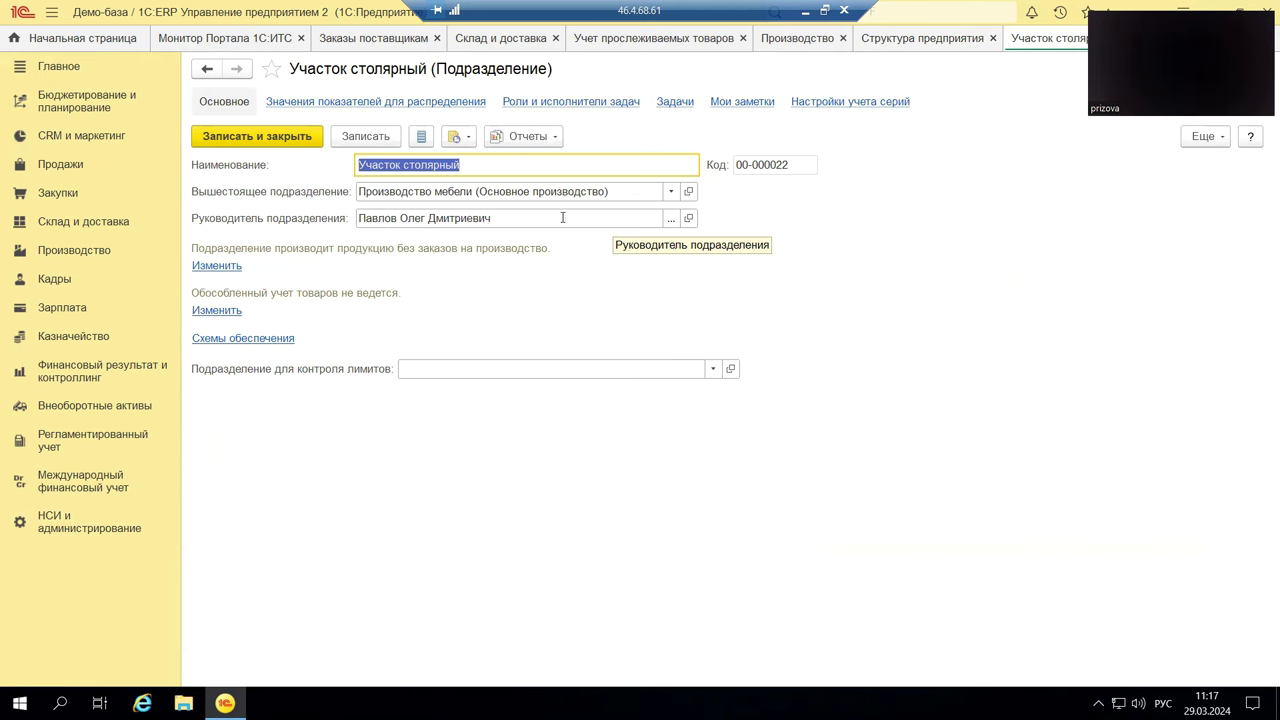
left_click(495, 218)
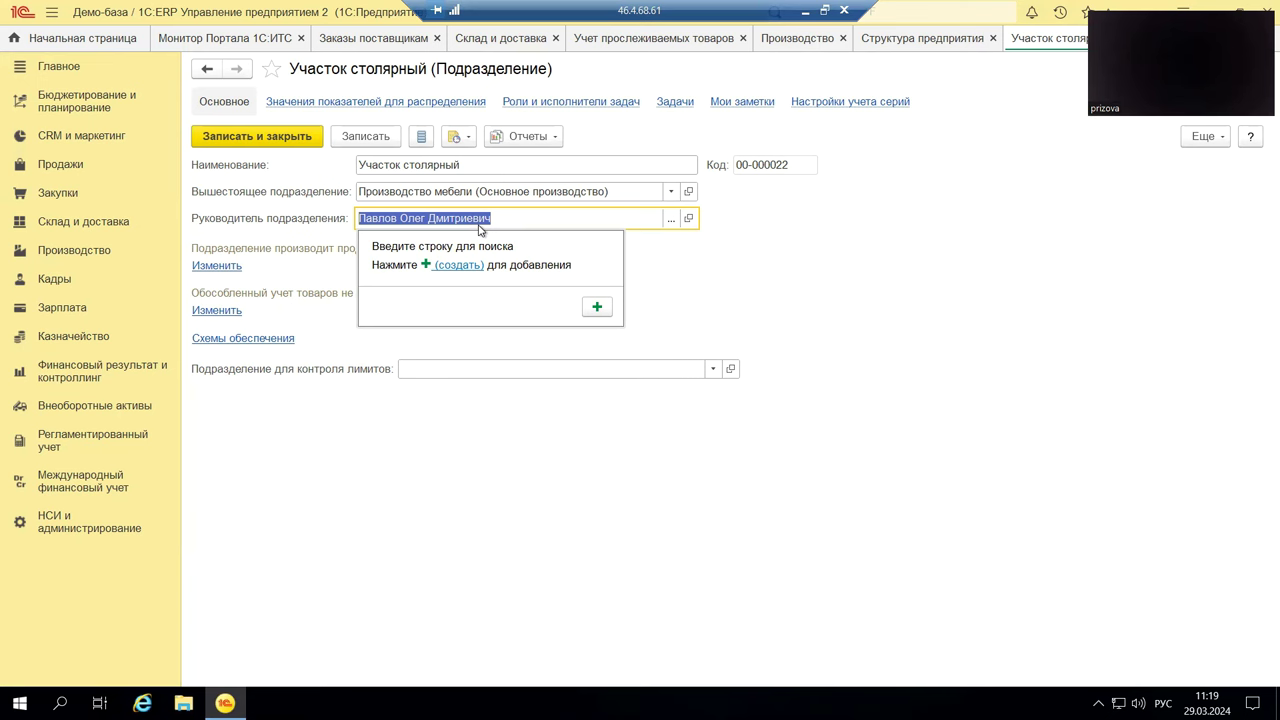
left_click(810, 309)
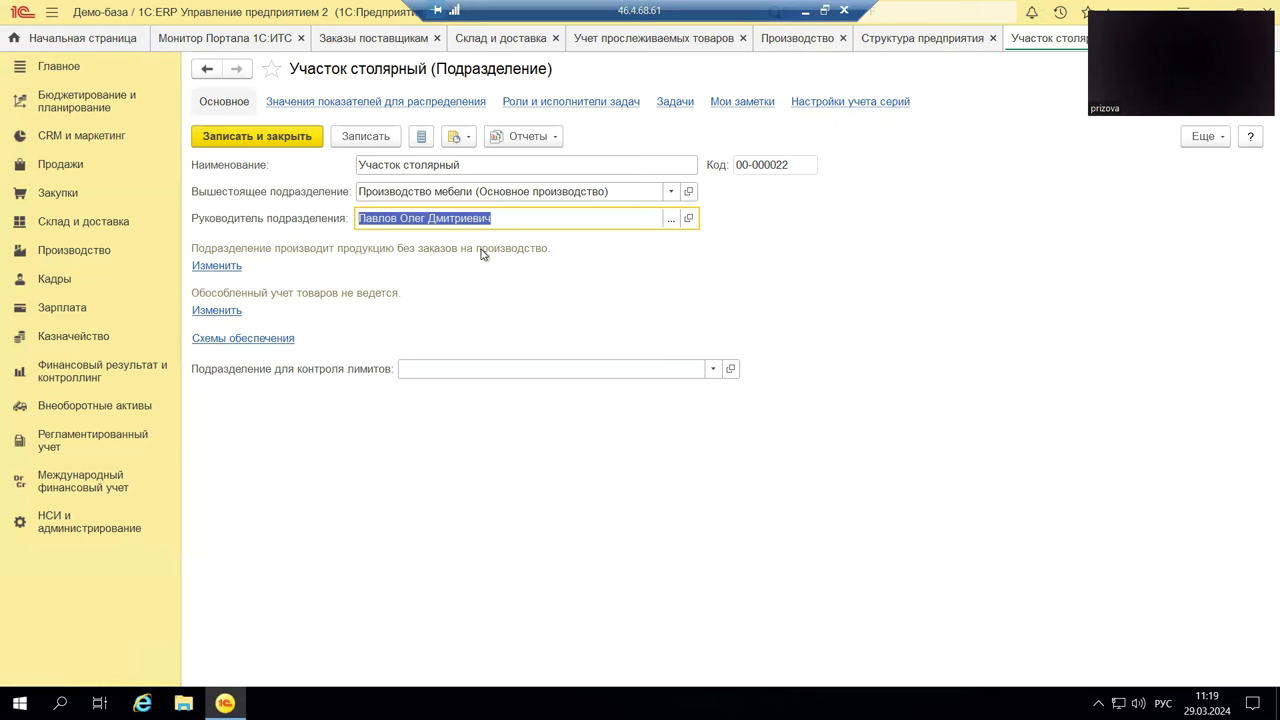
Examine the production parameters of the Участок столярный department, including its work calendar and employee work accounting settings.
left_click(210, 267)
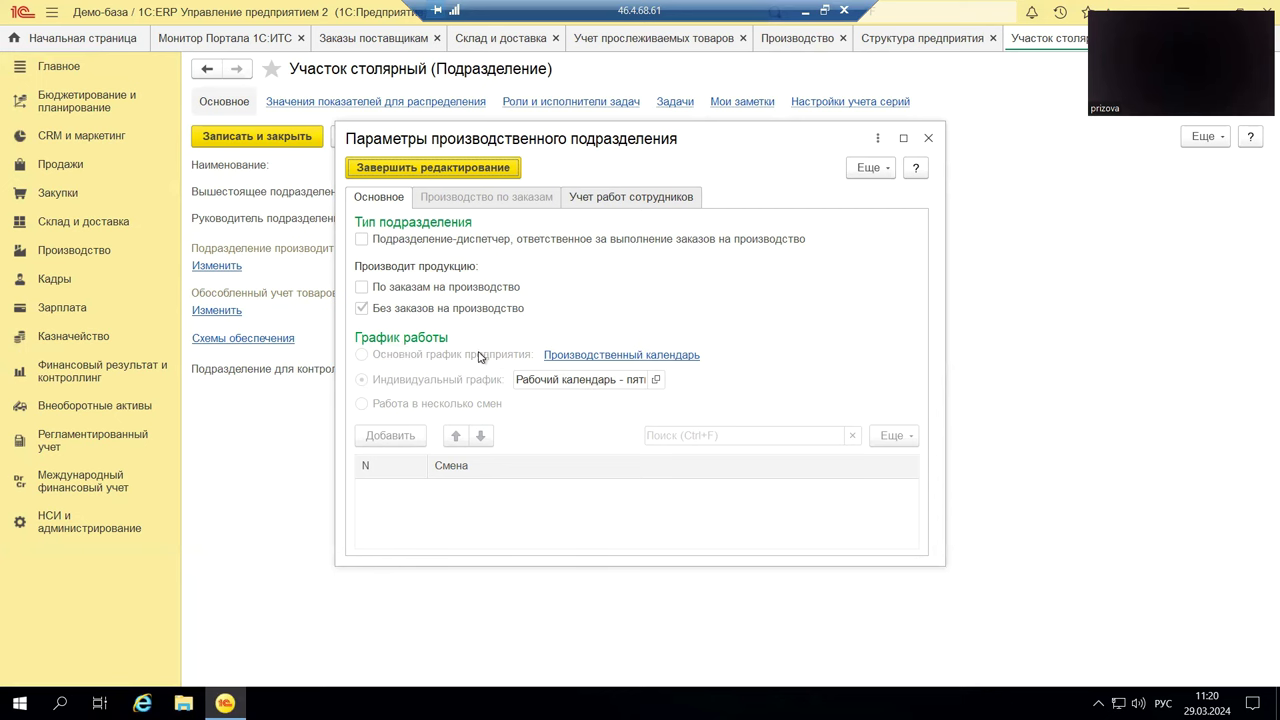
left_click(594, 357)
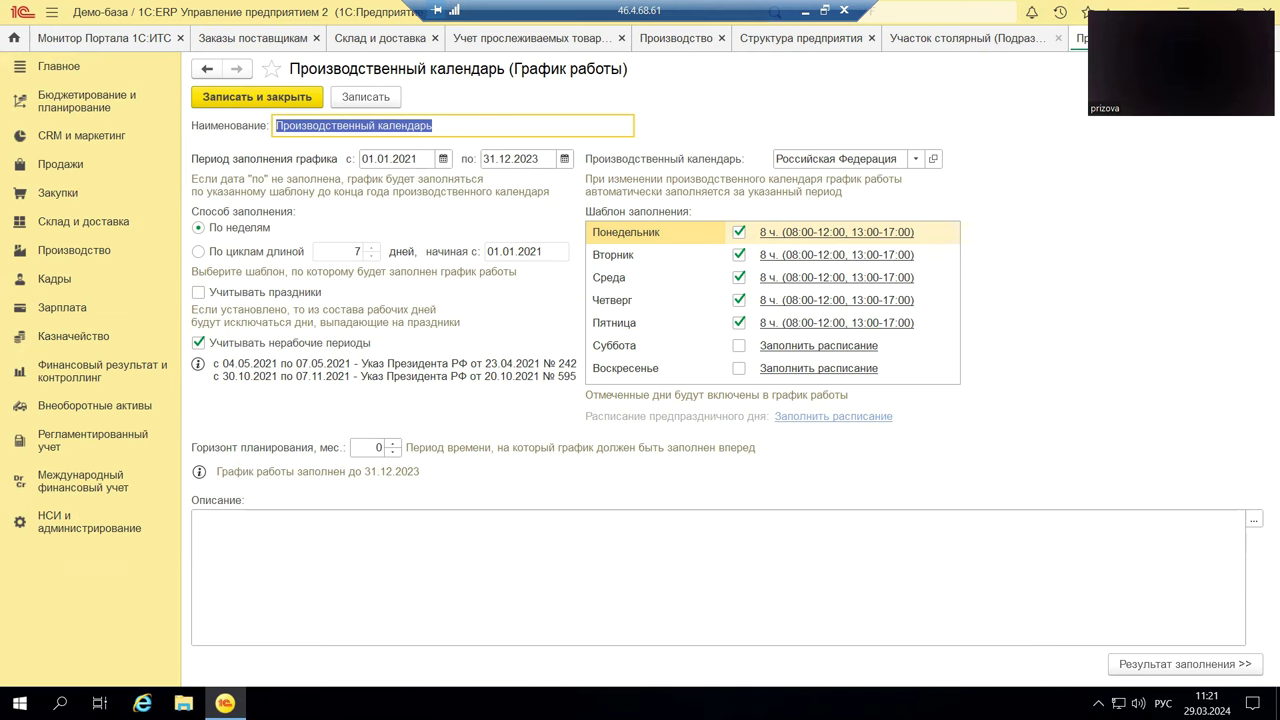
key("Escape")
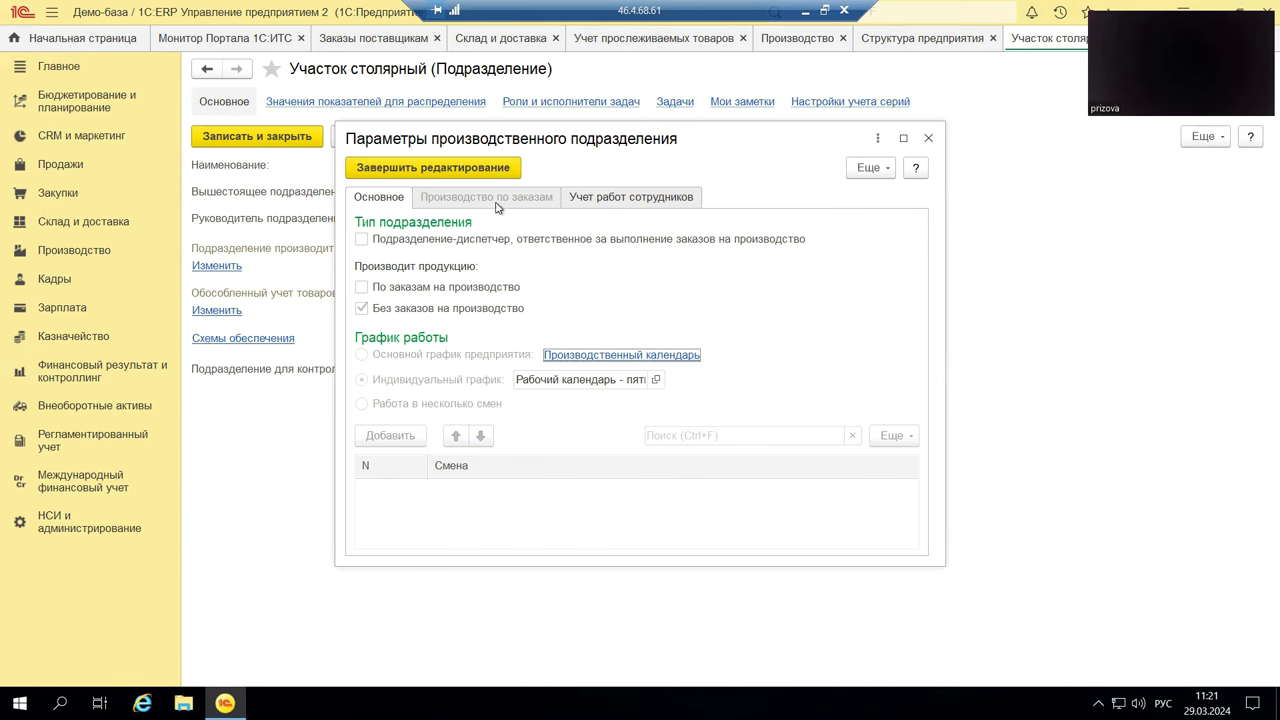
key("Tab")
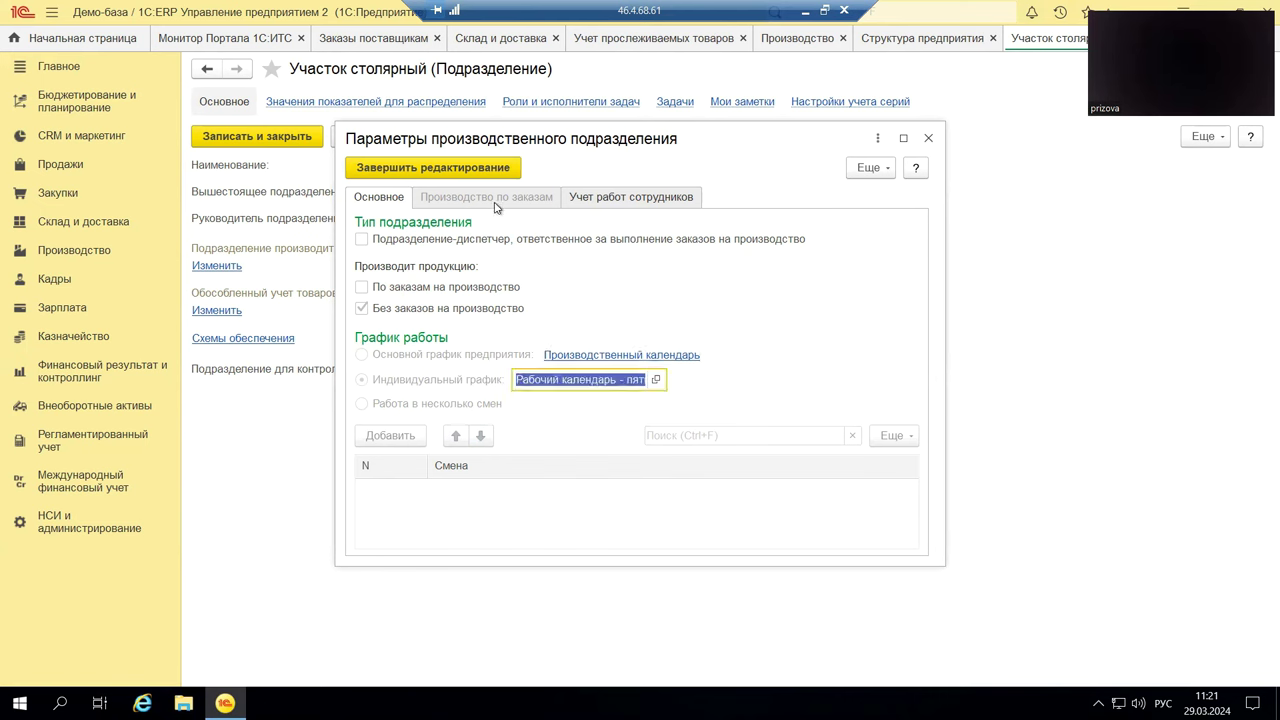
left_click(585, 199)
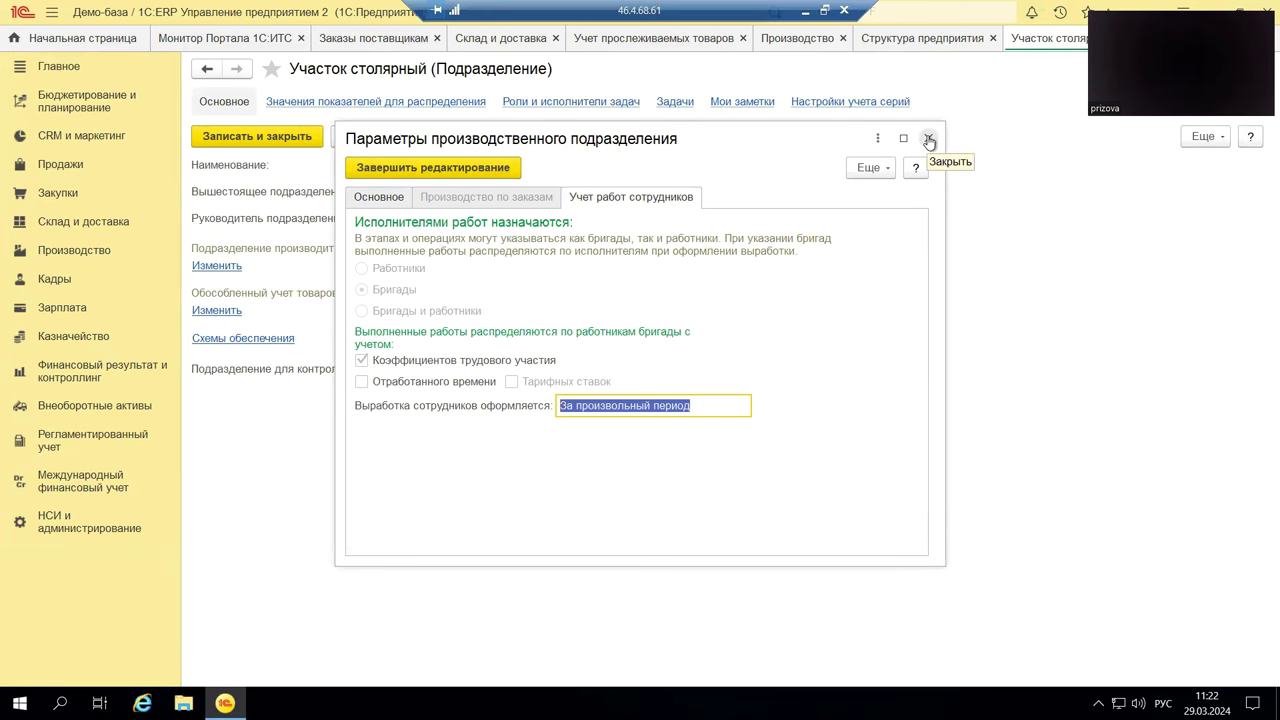
left_click(389, 202)
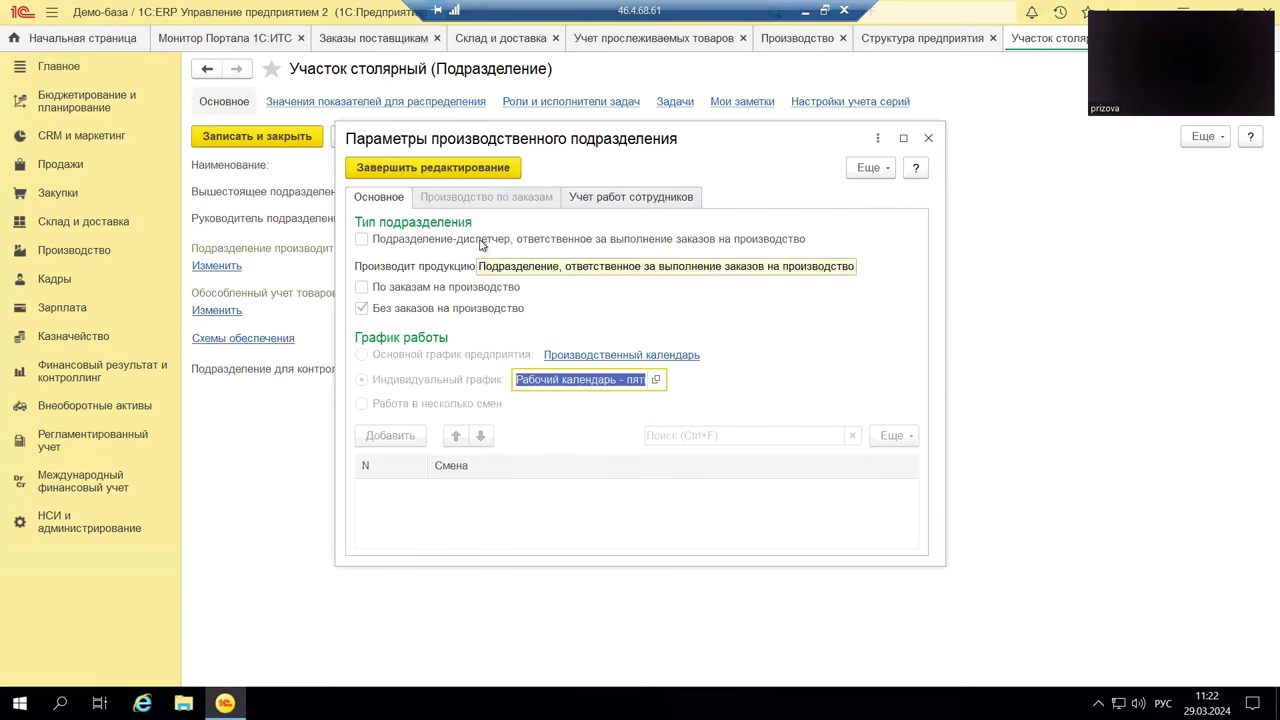
left_click(929, 139)
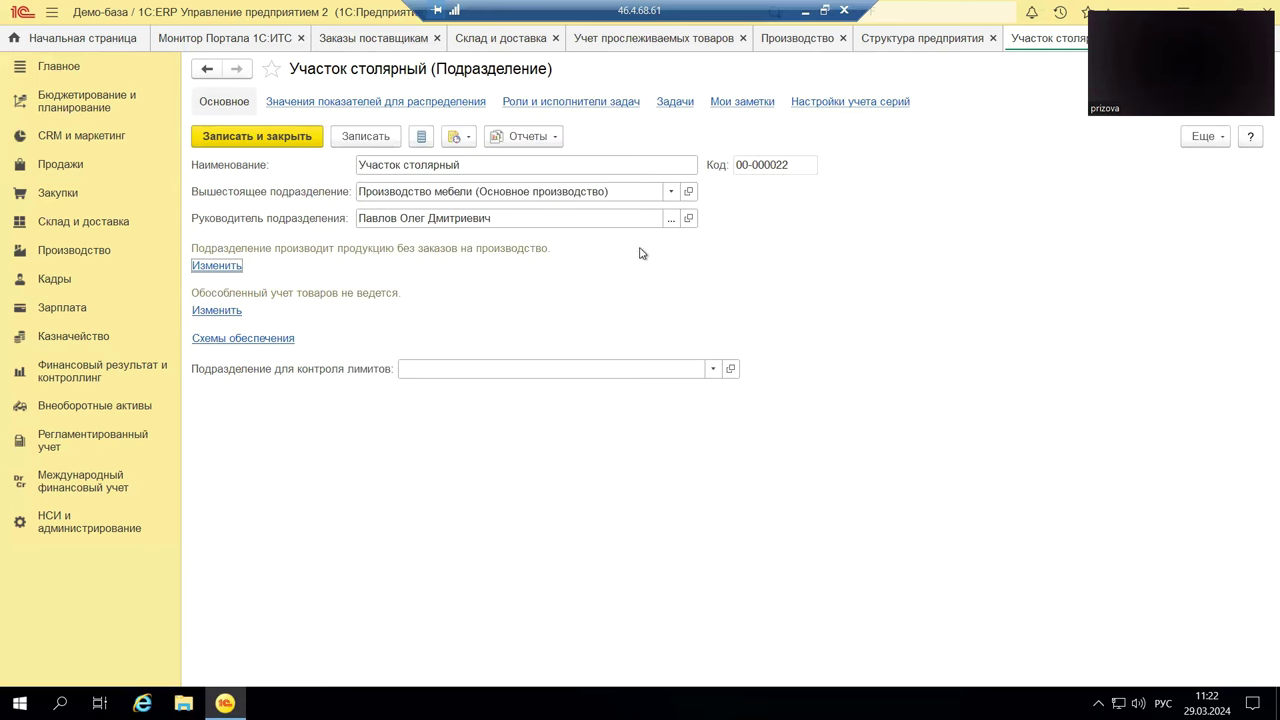
Examine the separate goods accounting options for the Участок столярный department and close them without applying a change.
left_click(214, 312)
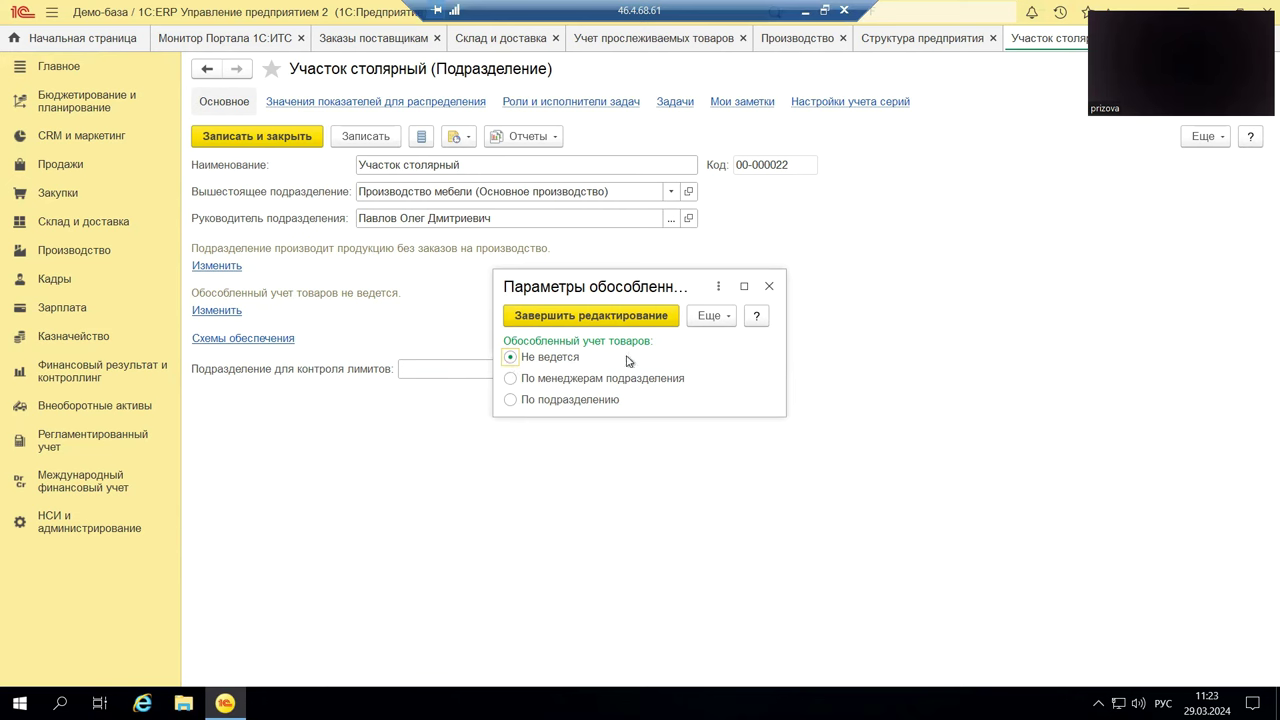
left_click(510, 400)
left_click(769, 289)
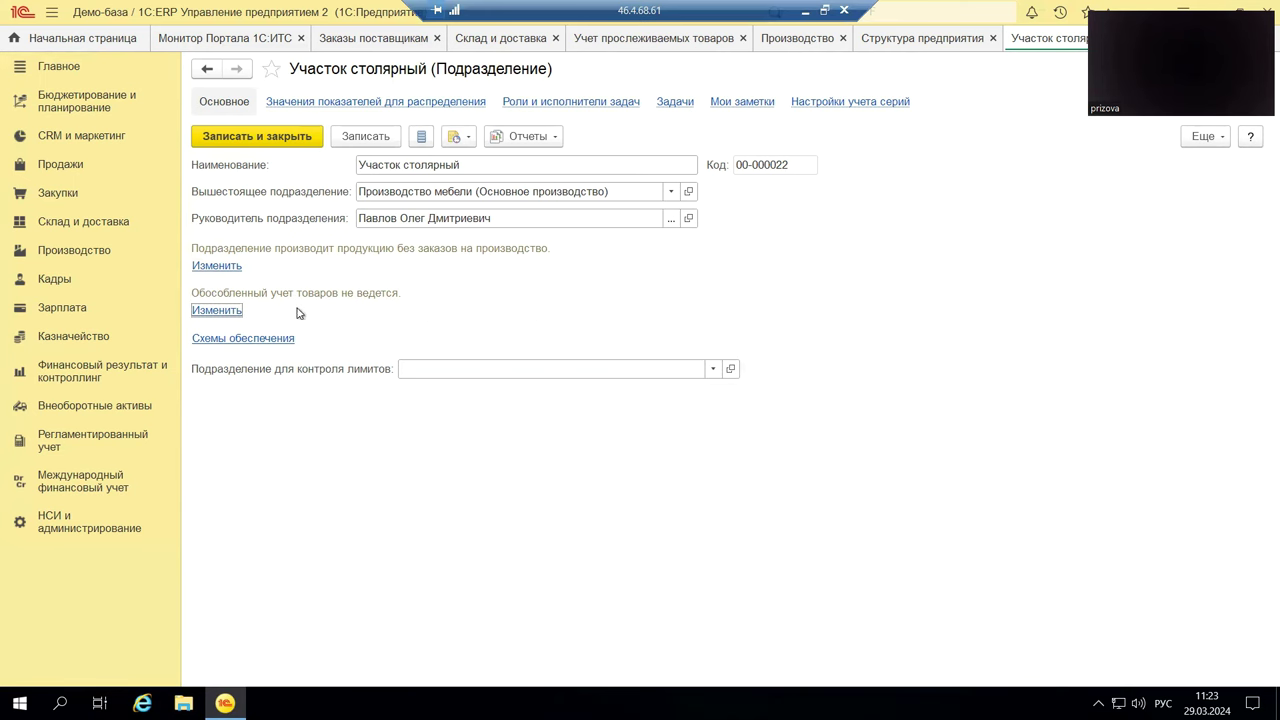
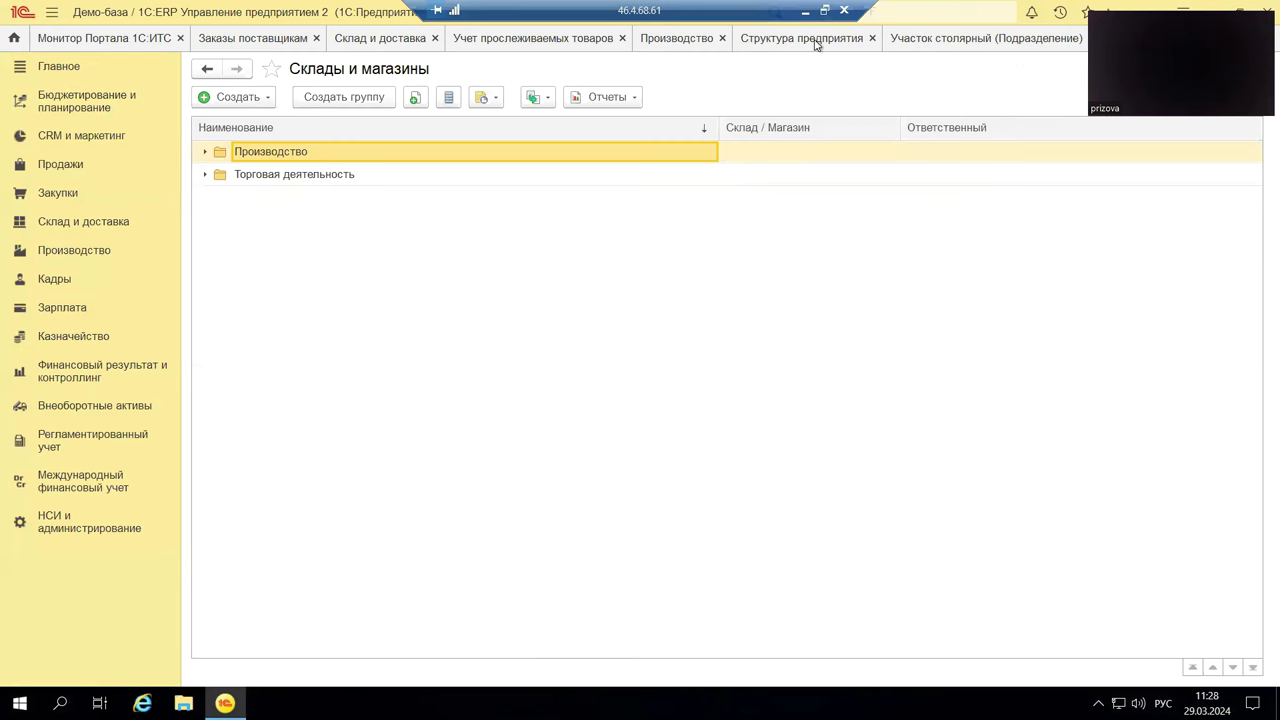
Close the Структура предприятия list and open the Способы обеспечения потребностей list from the warehouse settings and directories.
left_click(816, 45)
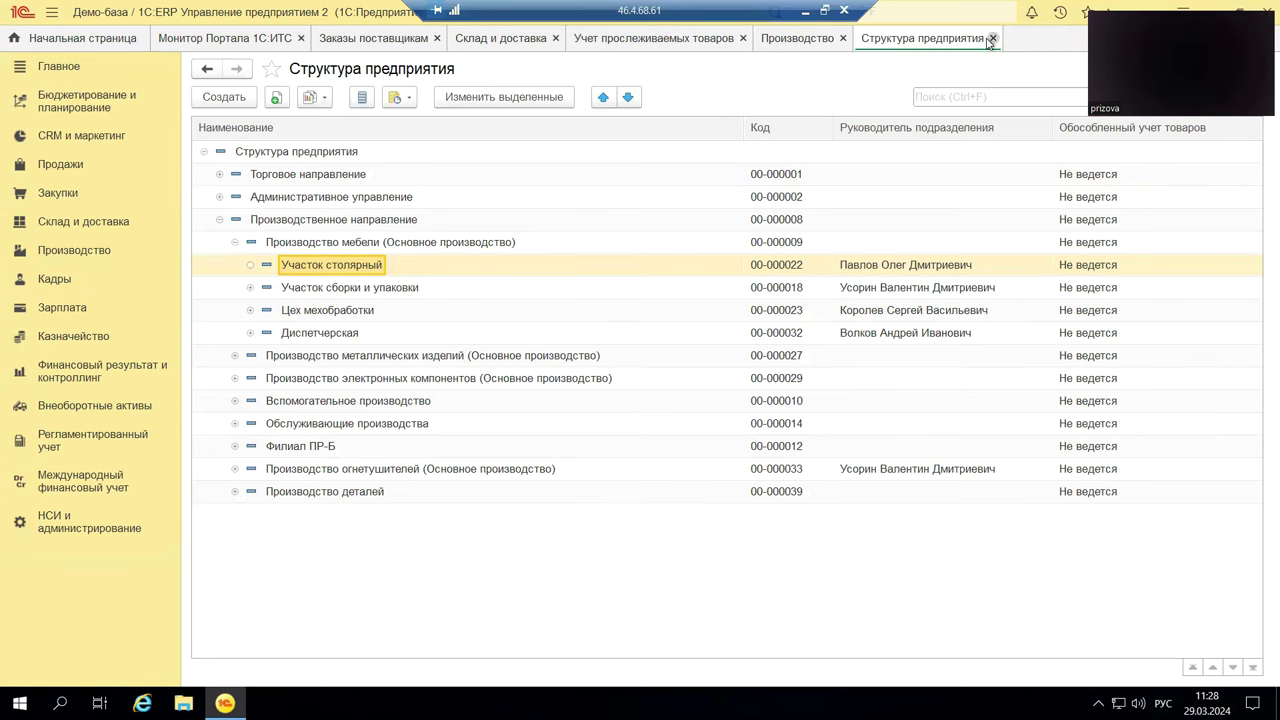
left_click(991, 38)
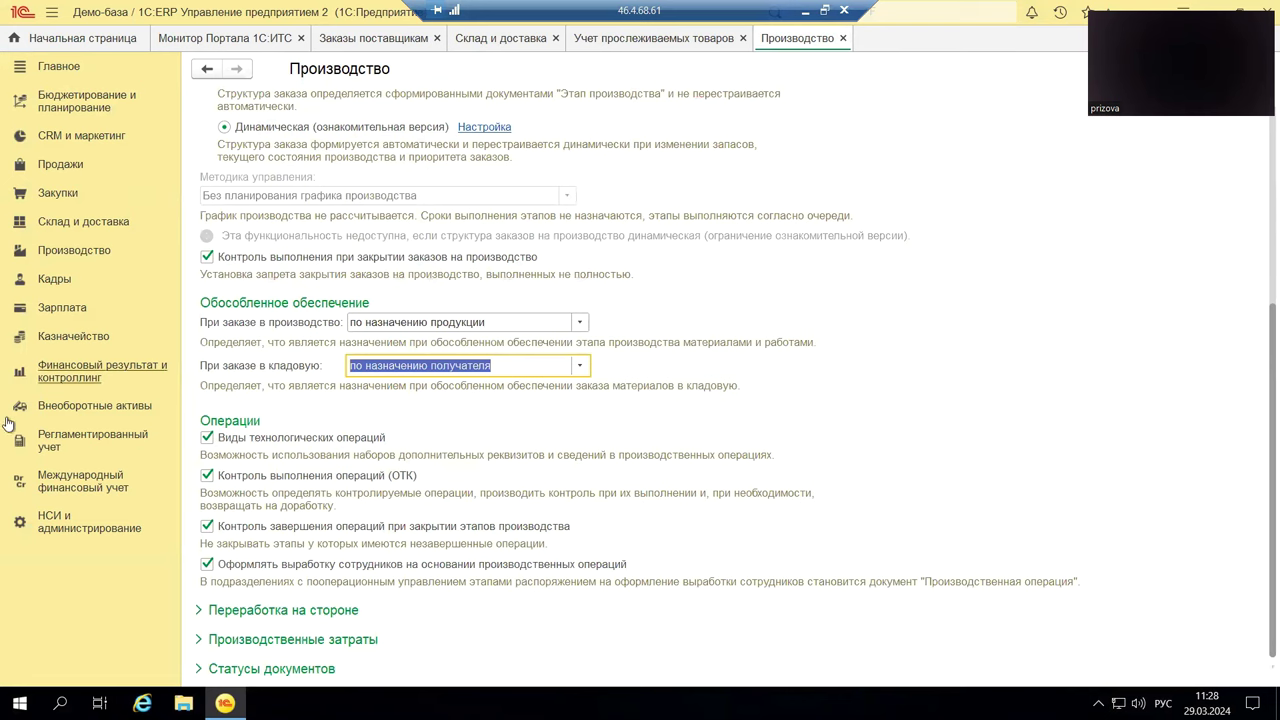
left_click(80, 221)
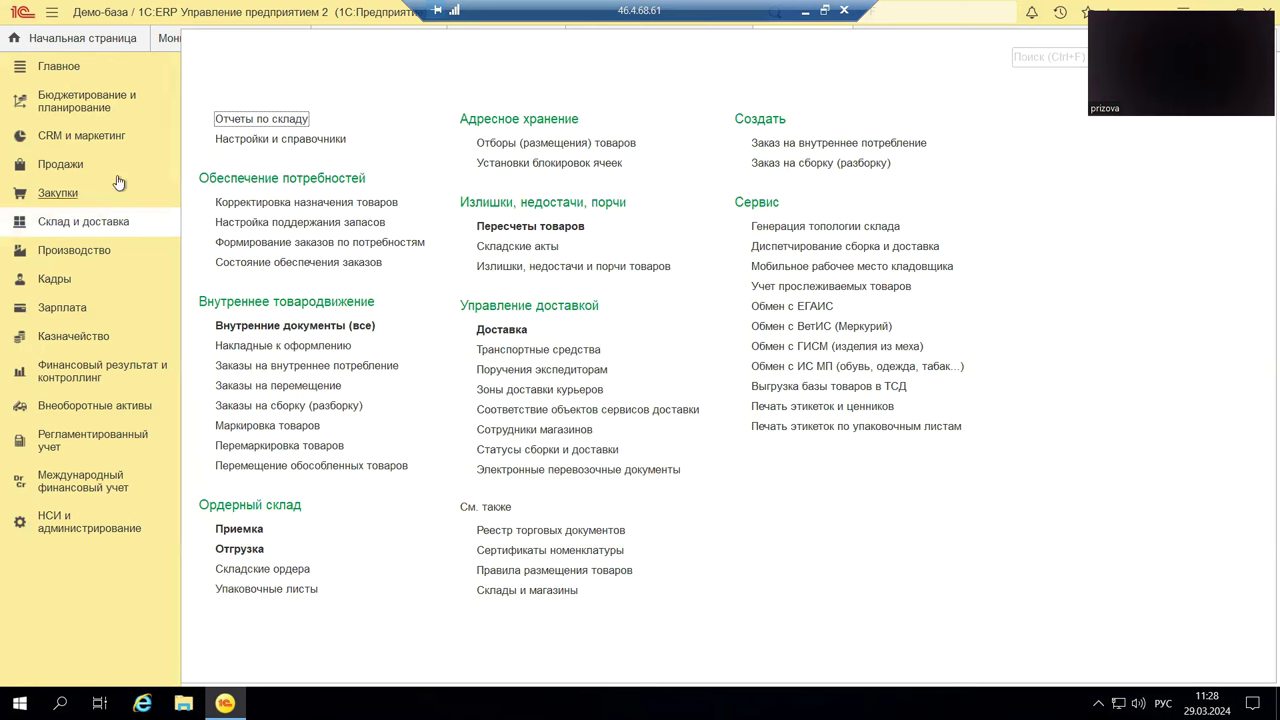
left_click(228, 143)
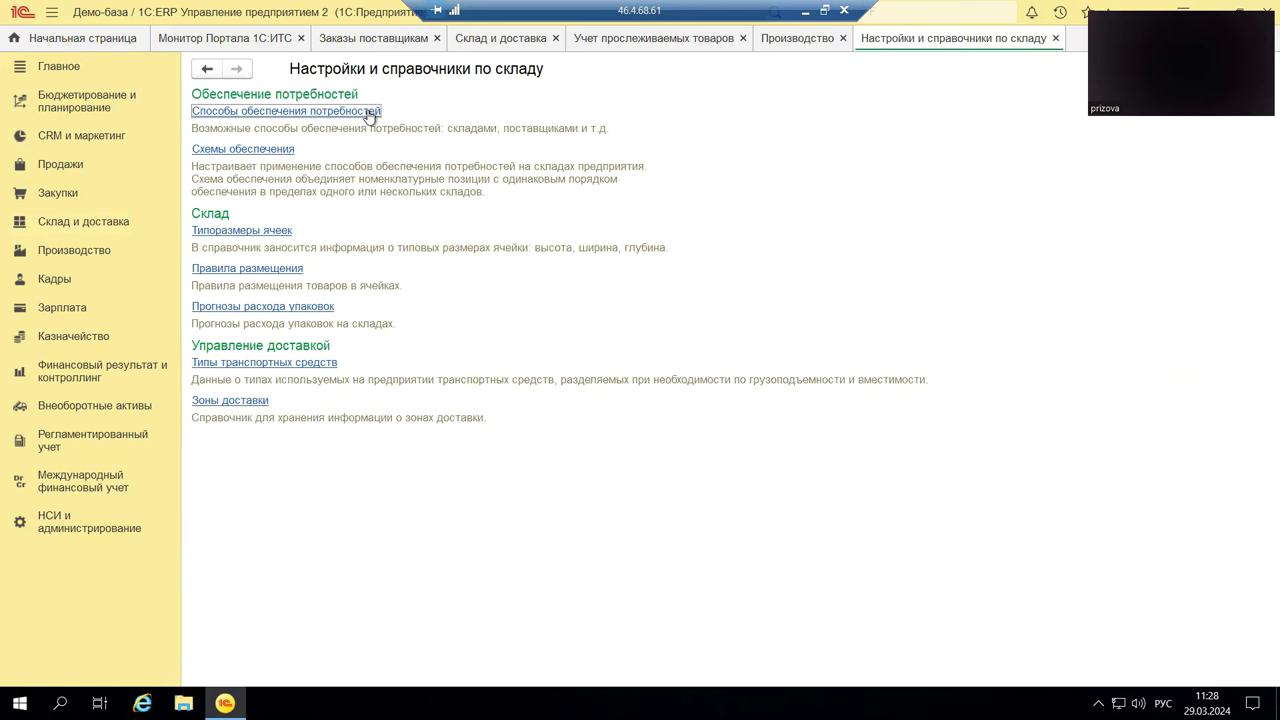
left_click(286, 116)
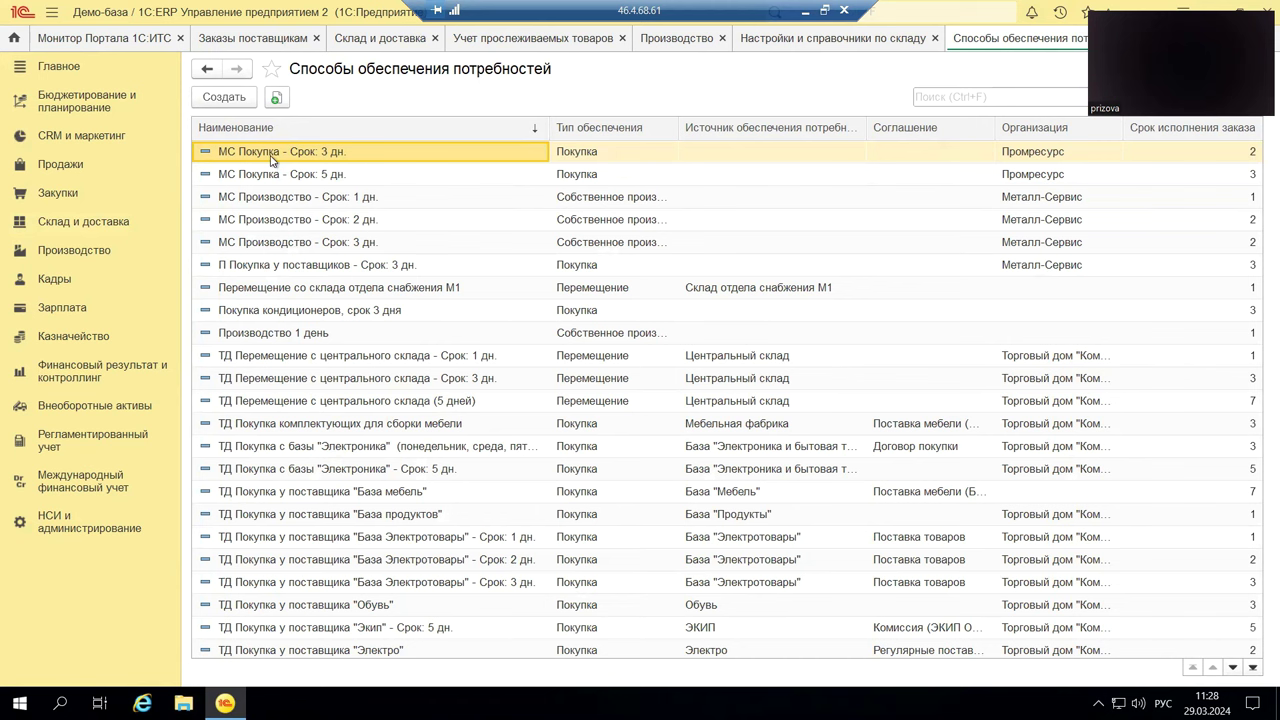
Examine the fields of a new supply method form, then close the form and the list without saving.
left_click(246, 100)
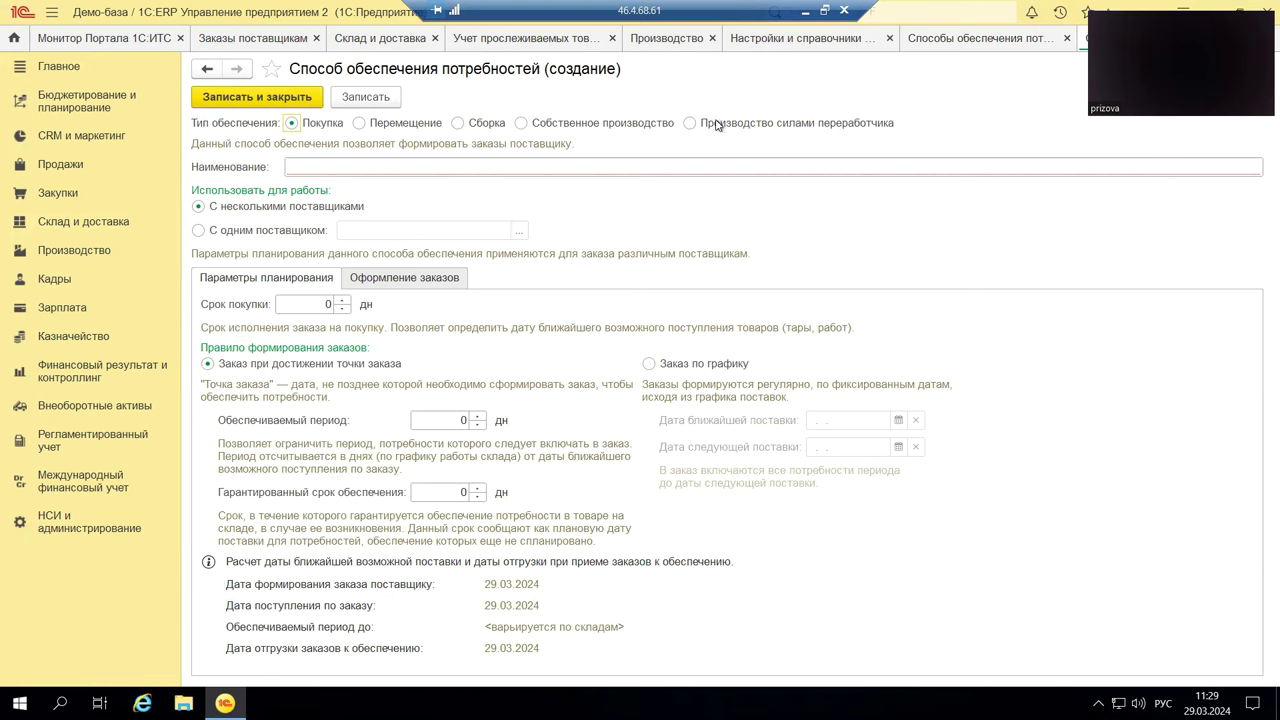
left_click(318, 167)
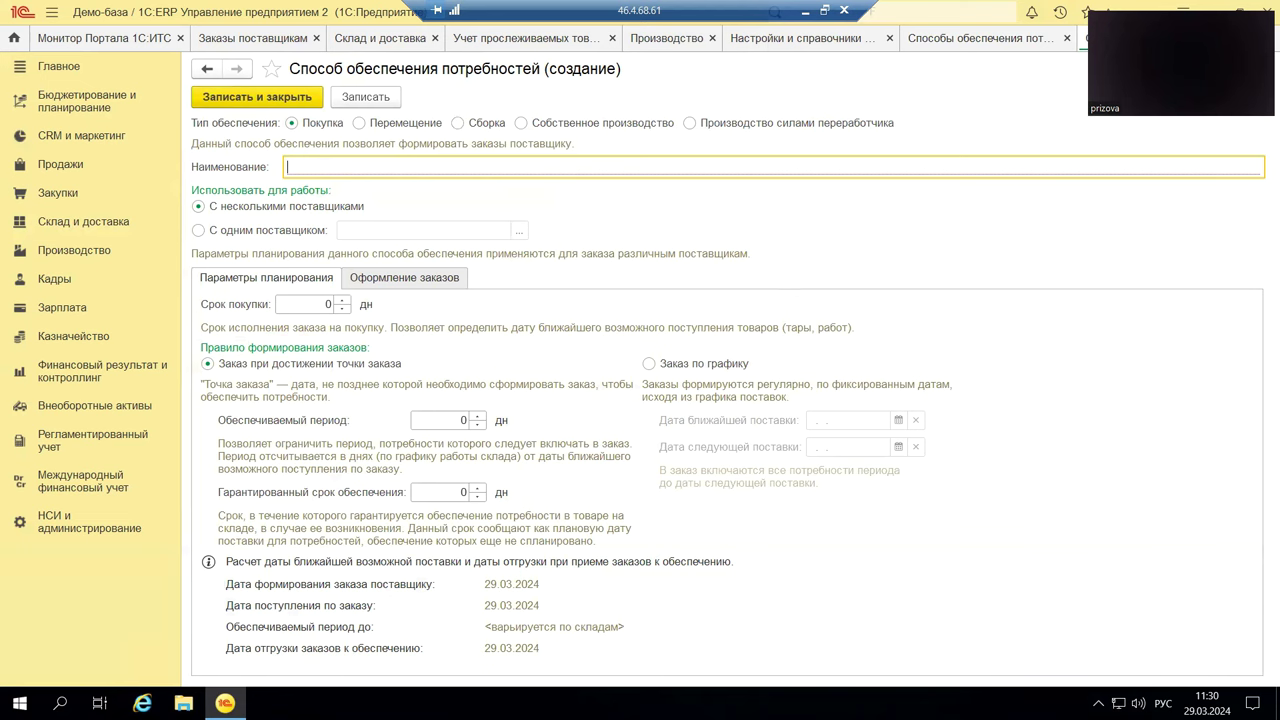
key("Escape")
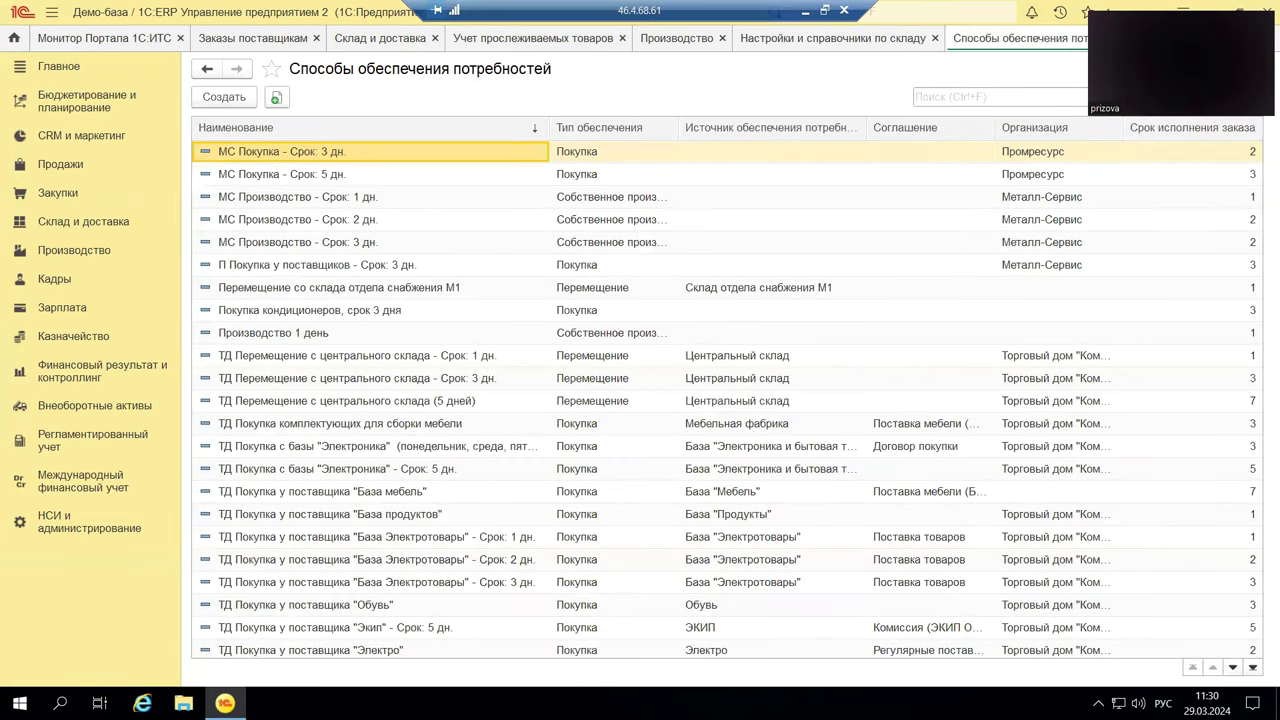
key("Escape")
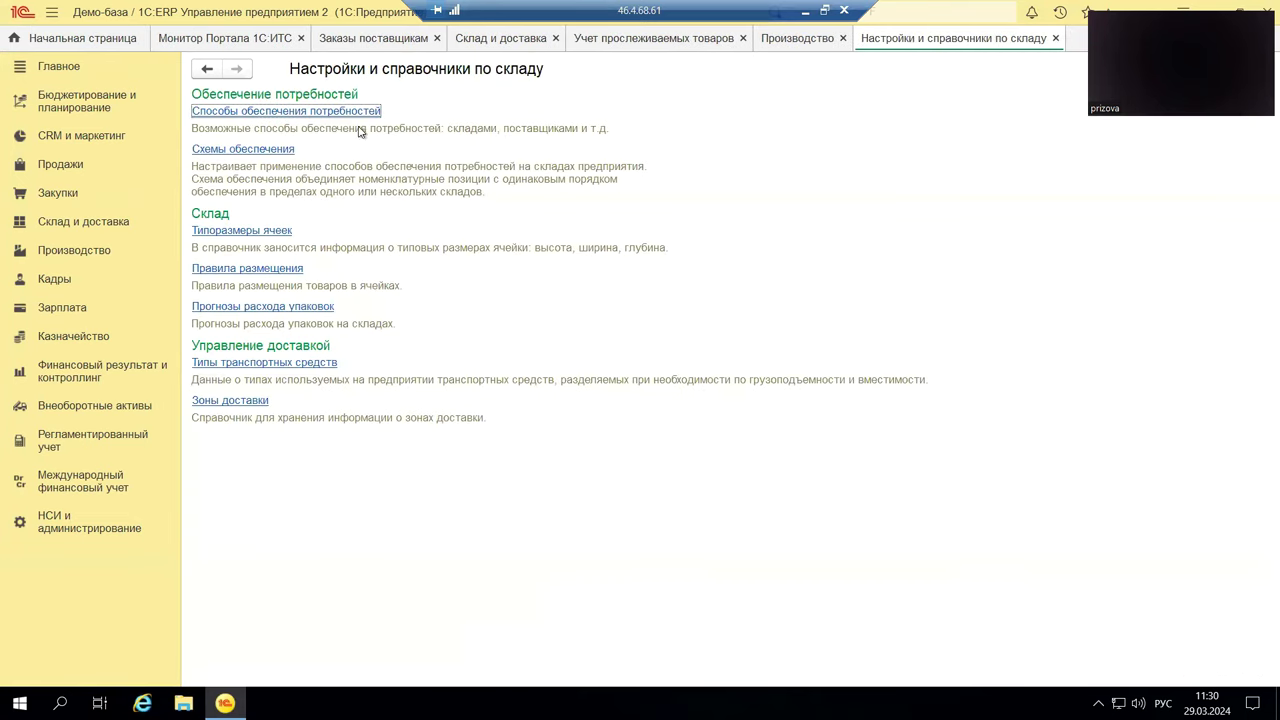
Examine the warehouse and production department settings of a new supply scheme, then leave the warehouse settings without saving.
left_click(271, 152)
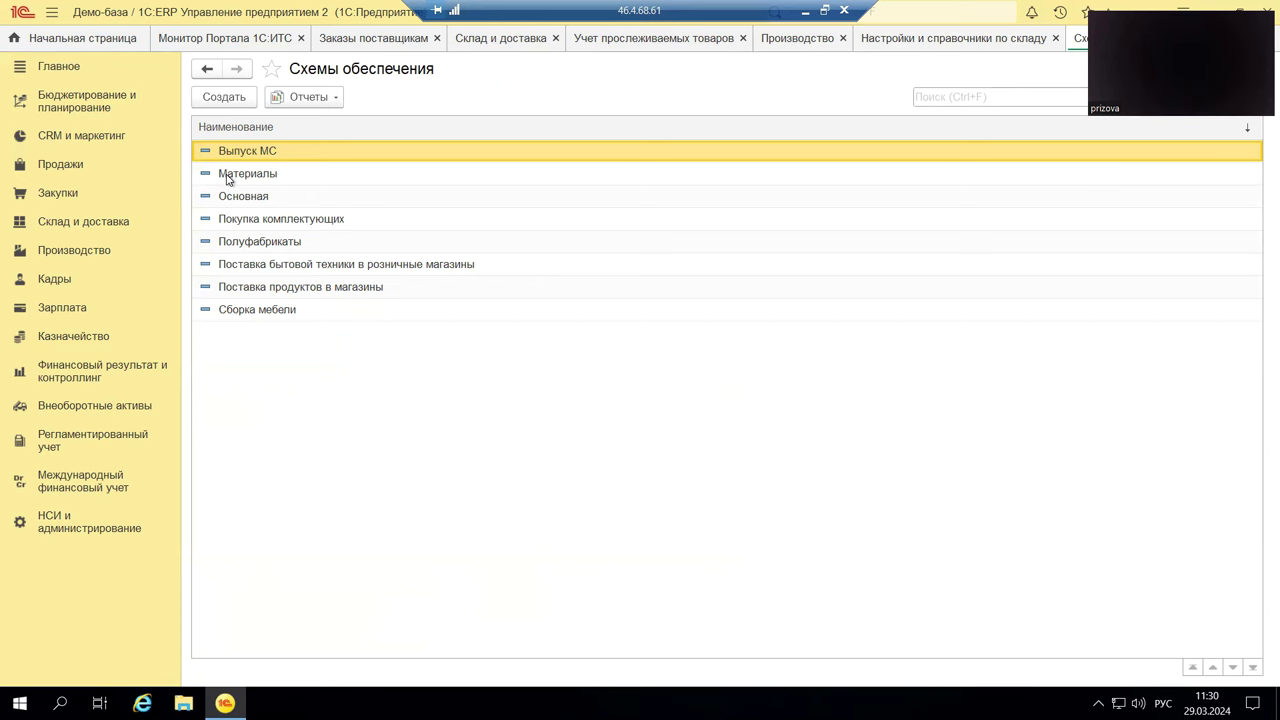
left_click(232, 103)
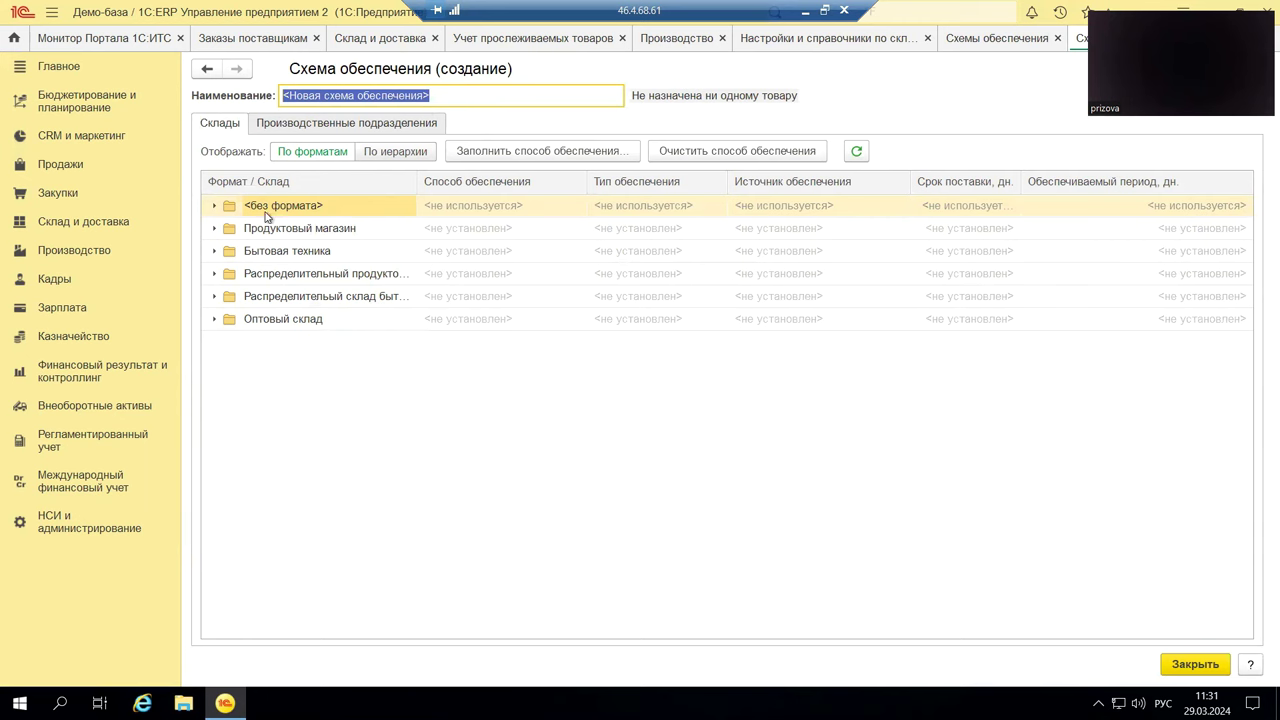
left_click(306, 128)
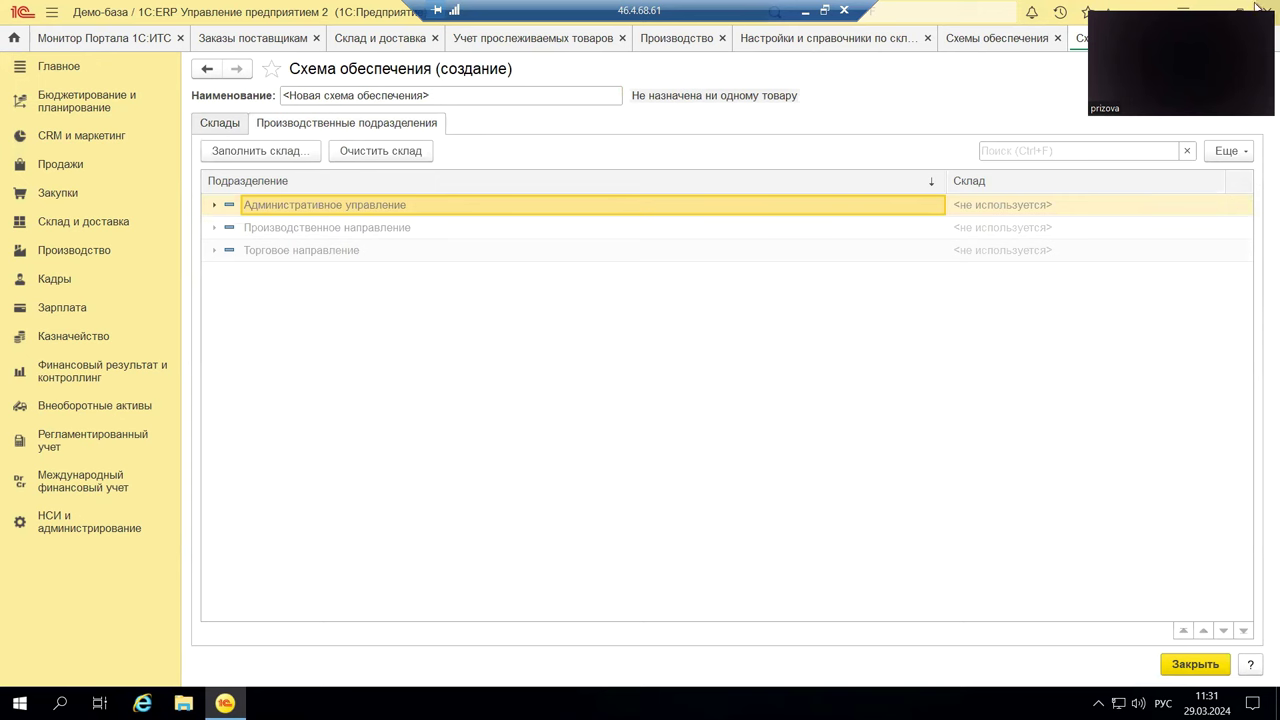
key("Escape")
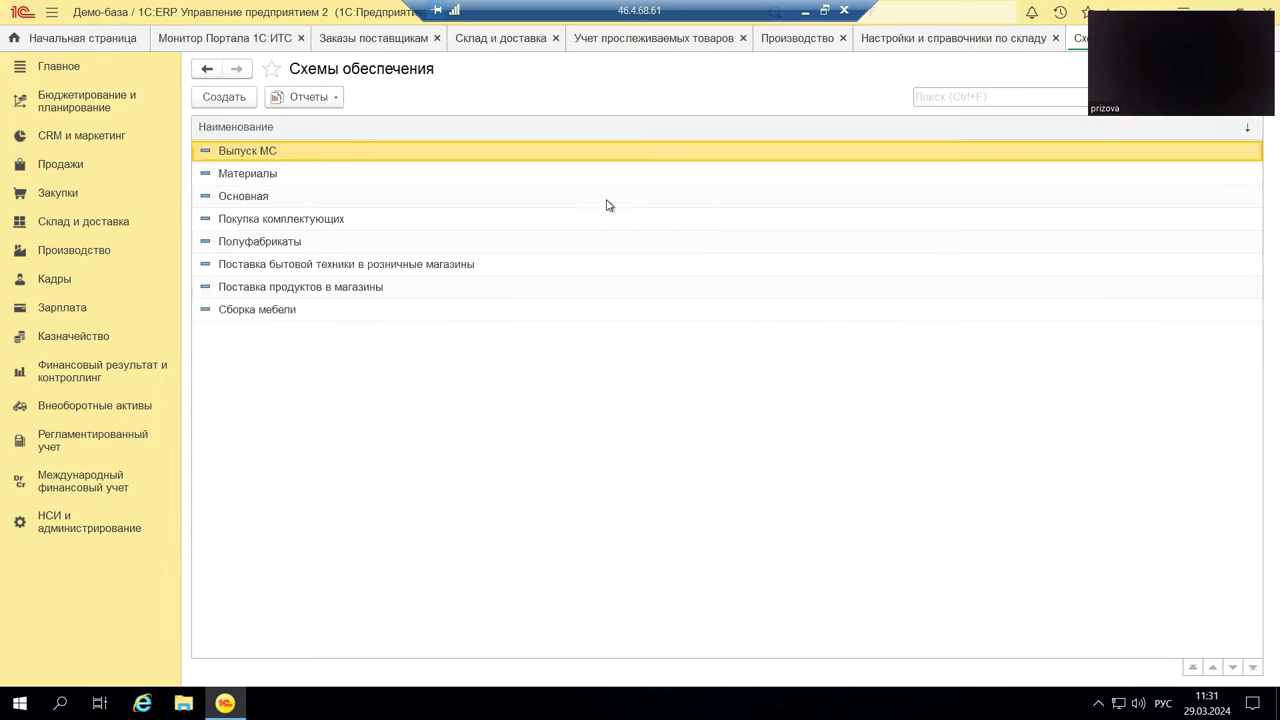
key("Escape")
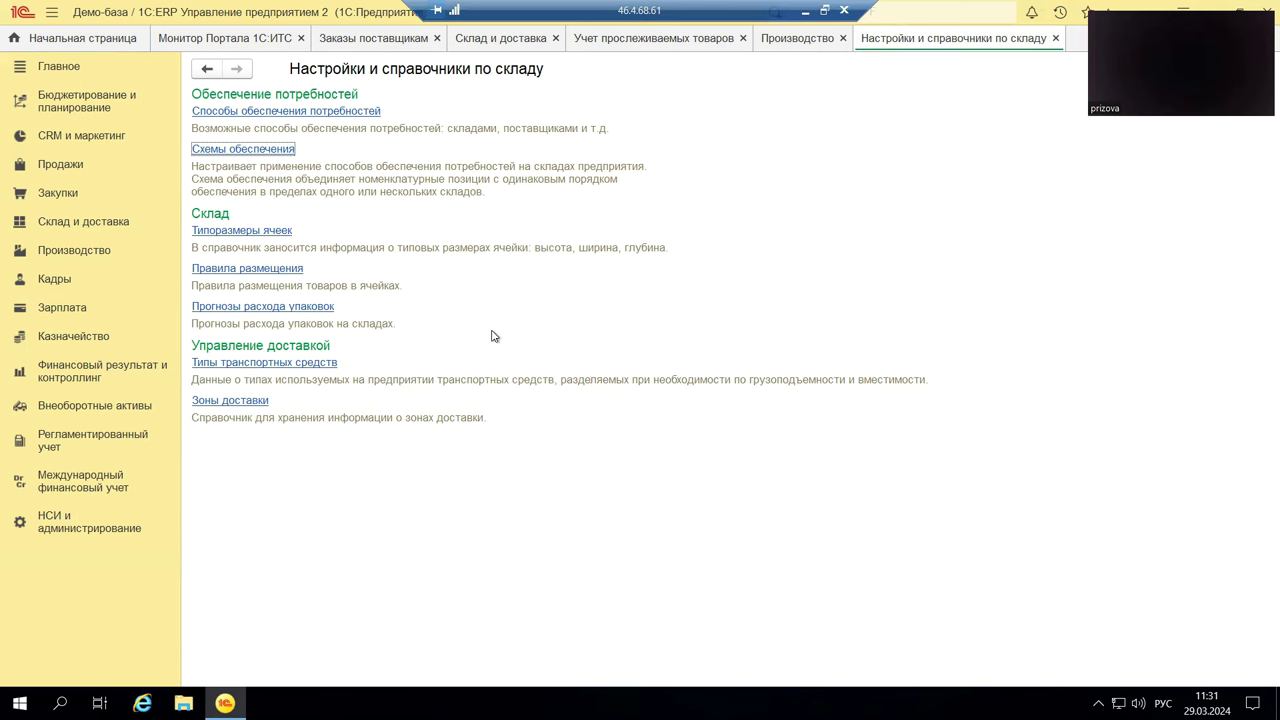
left_click(1057, 37)
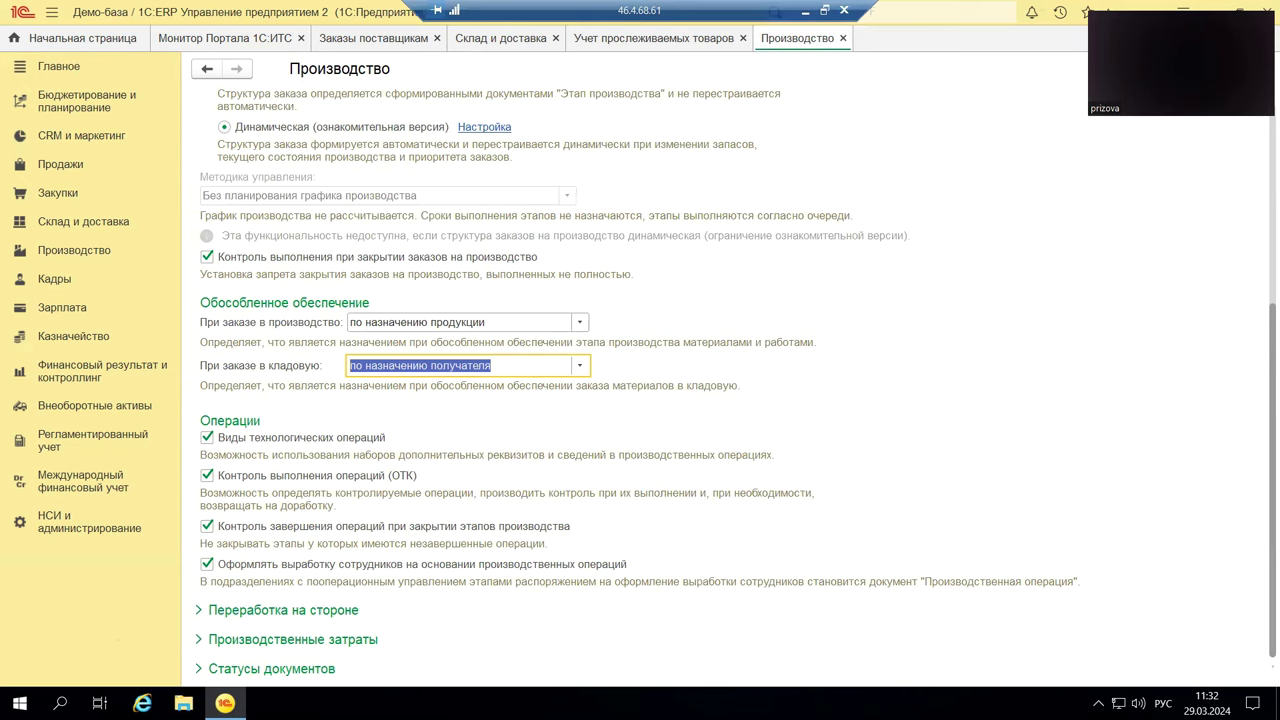
left_click(807, 13)
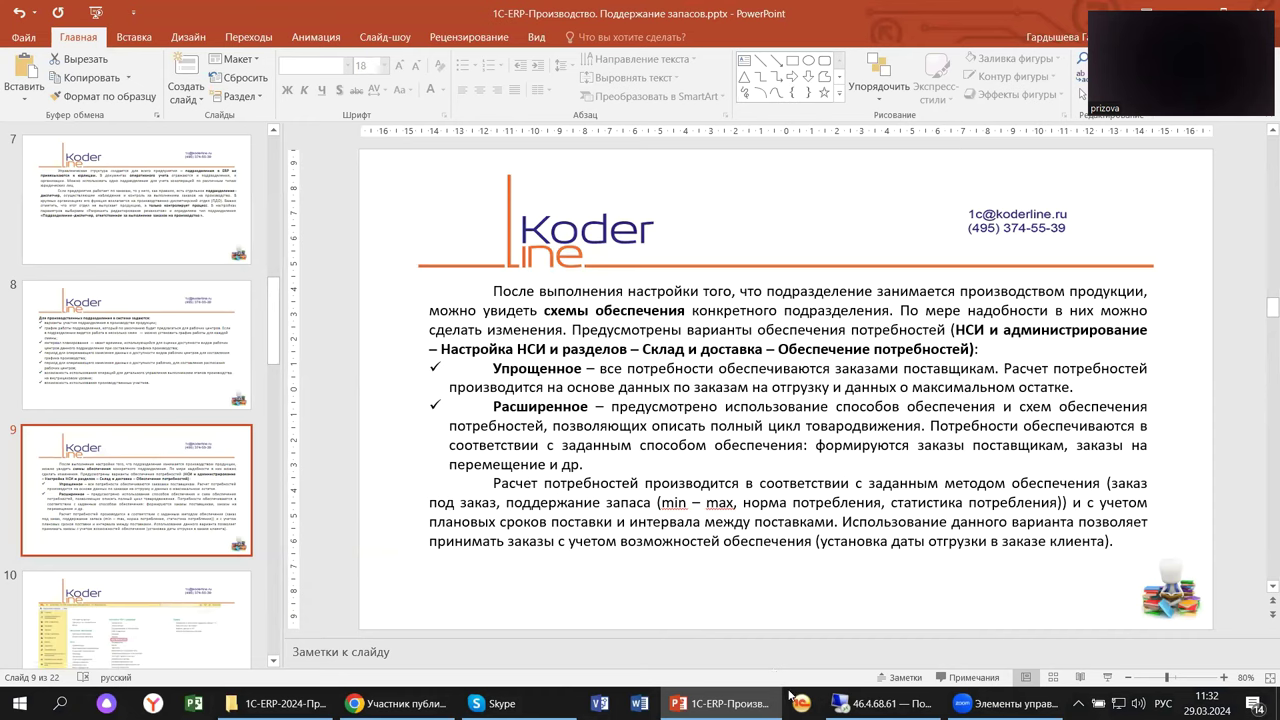
mouse_move(870, 703)
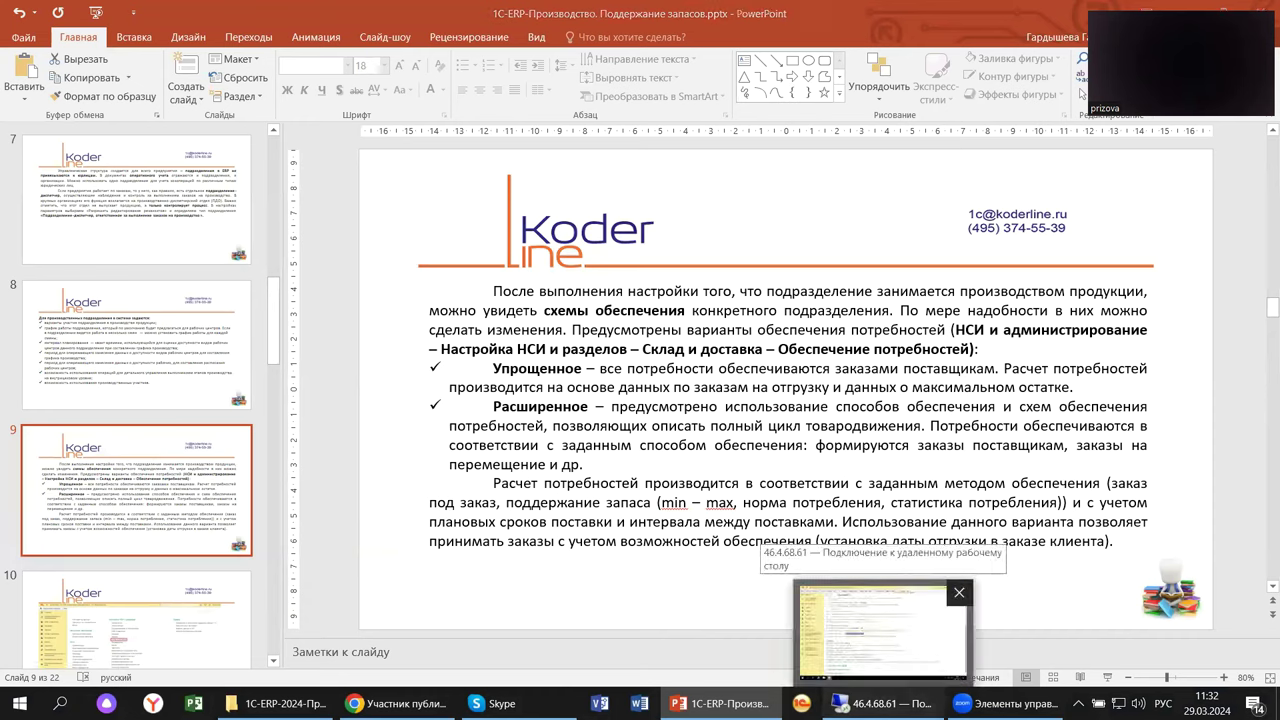
left_click(880, 630)
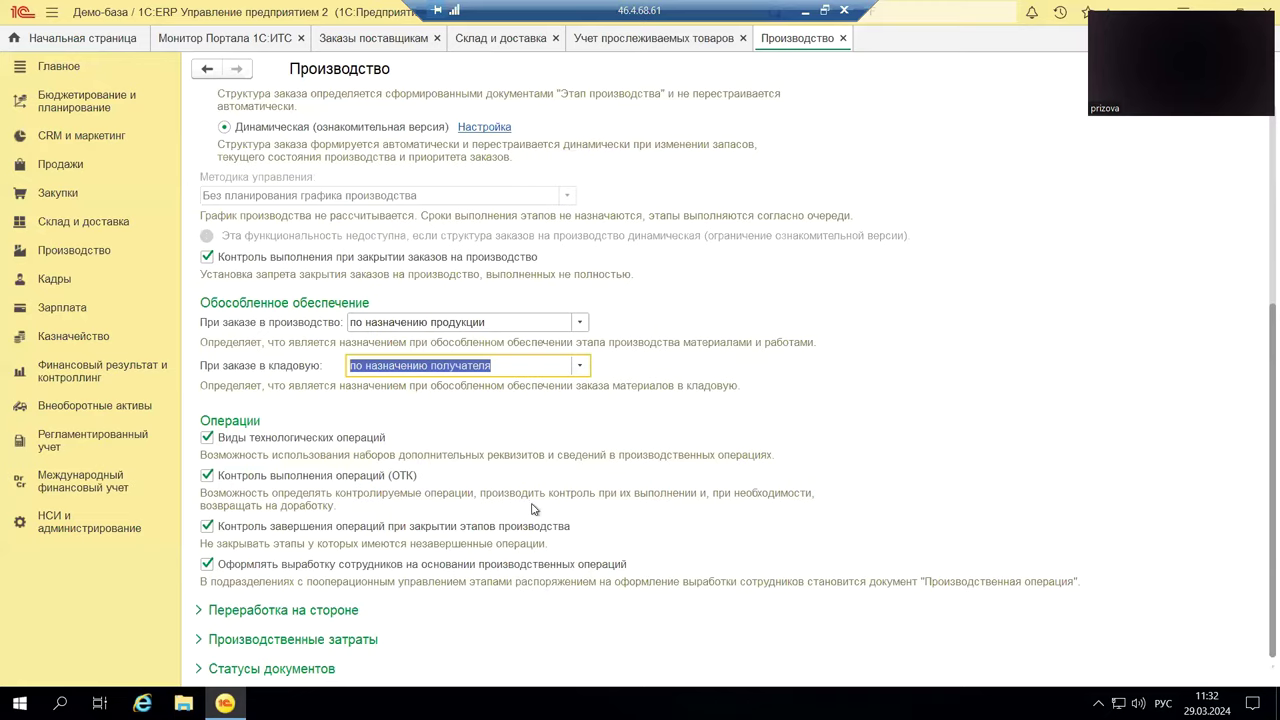
Open the production settings and directories, examine the Приоритеты подразделений-диспетчеров list, and close both pages without changes.
left_click(116, 536)
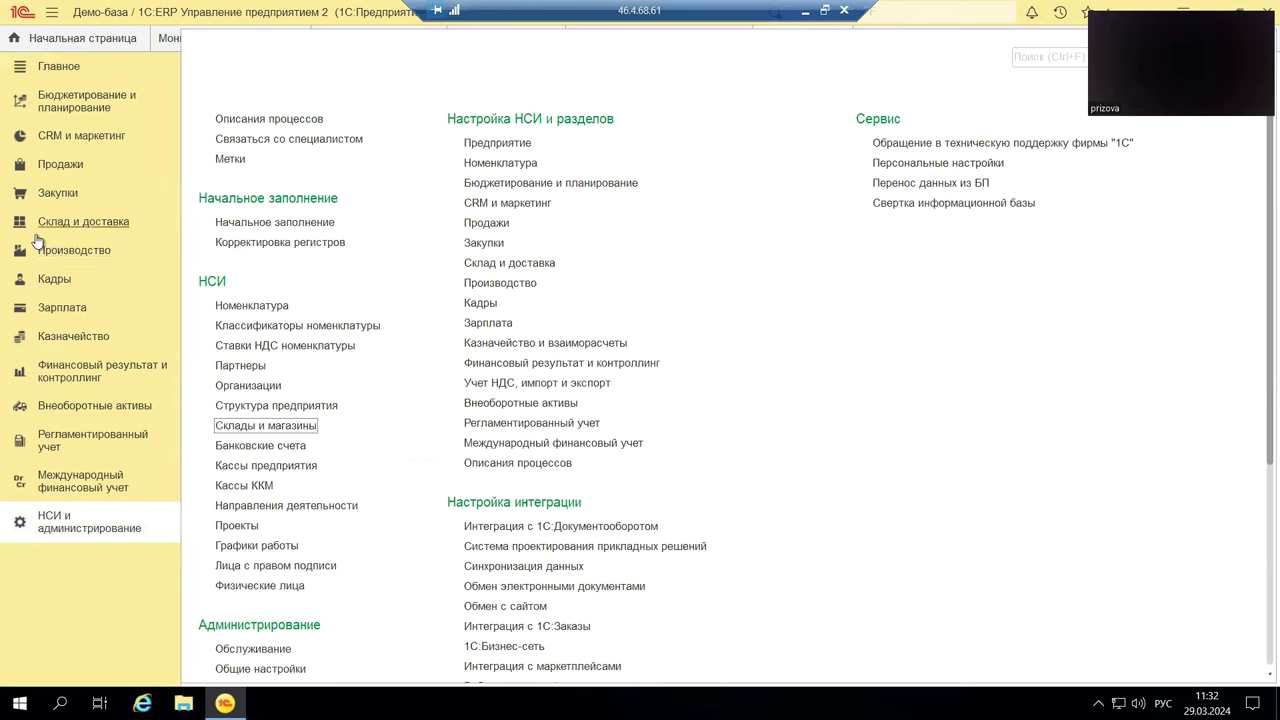
left_click(74, 258)
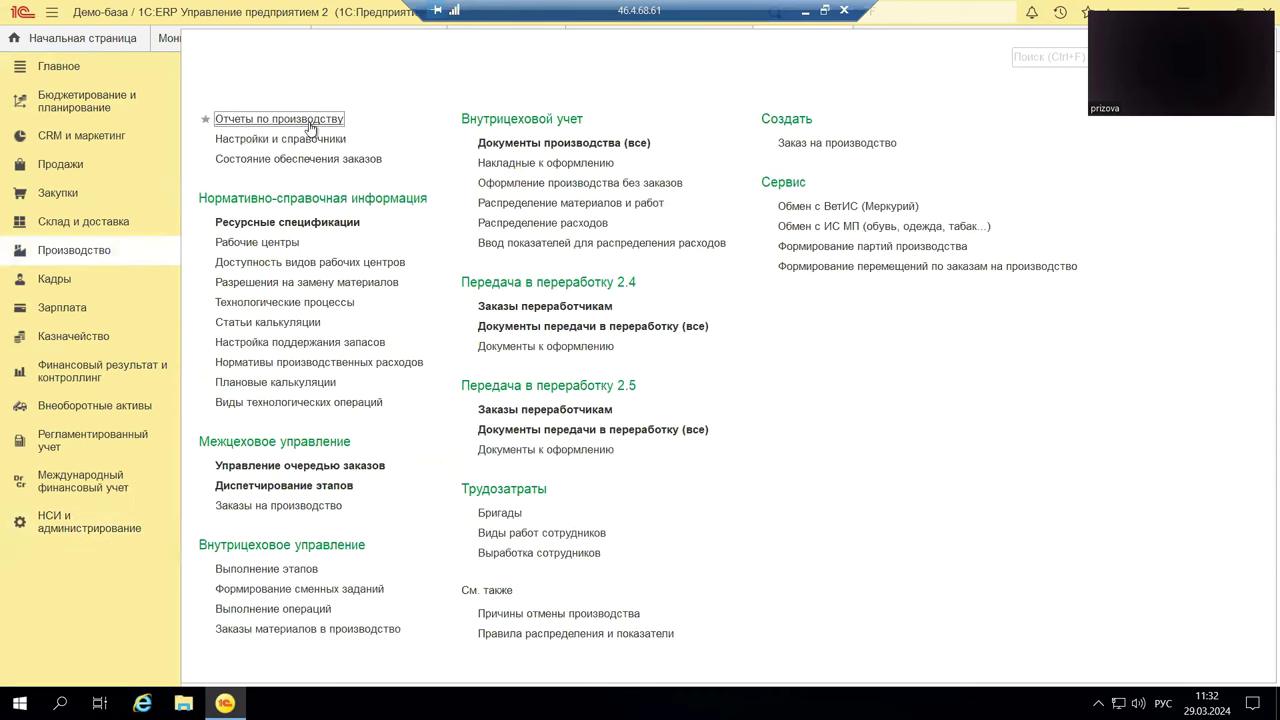
left_click(237, 141)
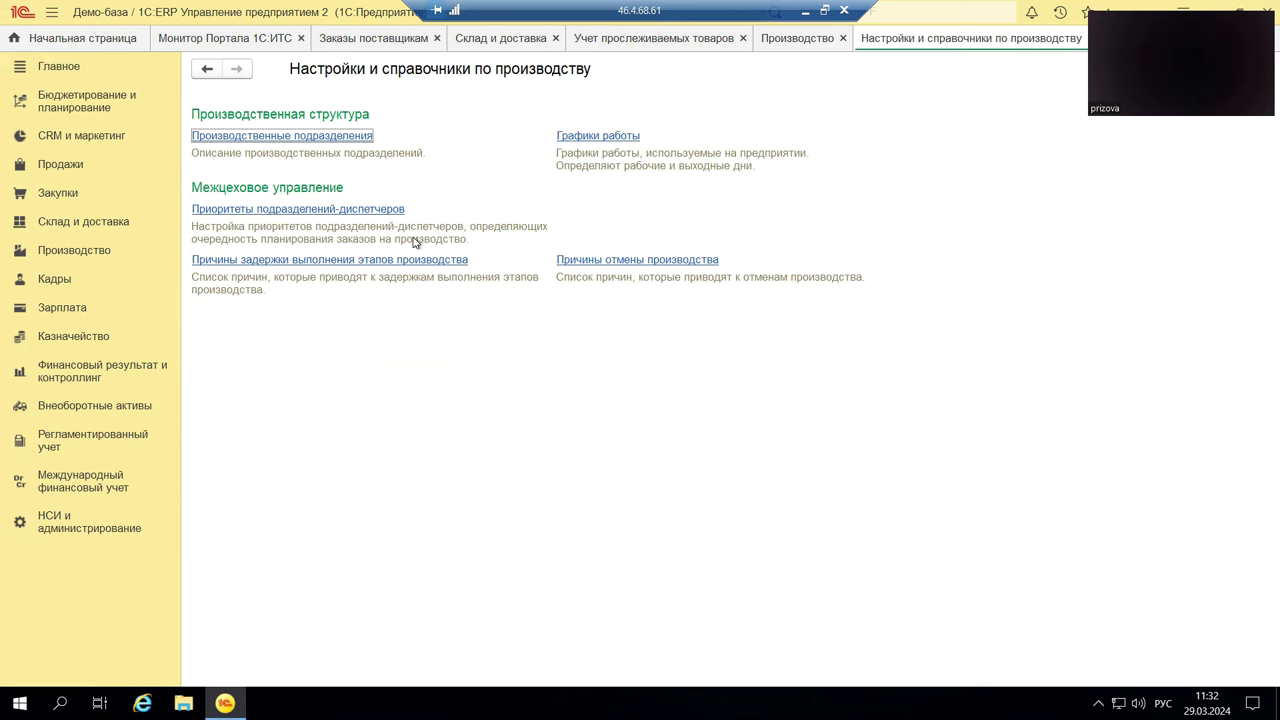
left_click(250, 211)
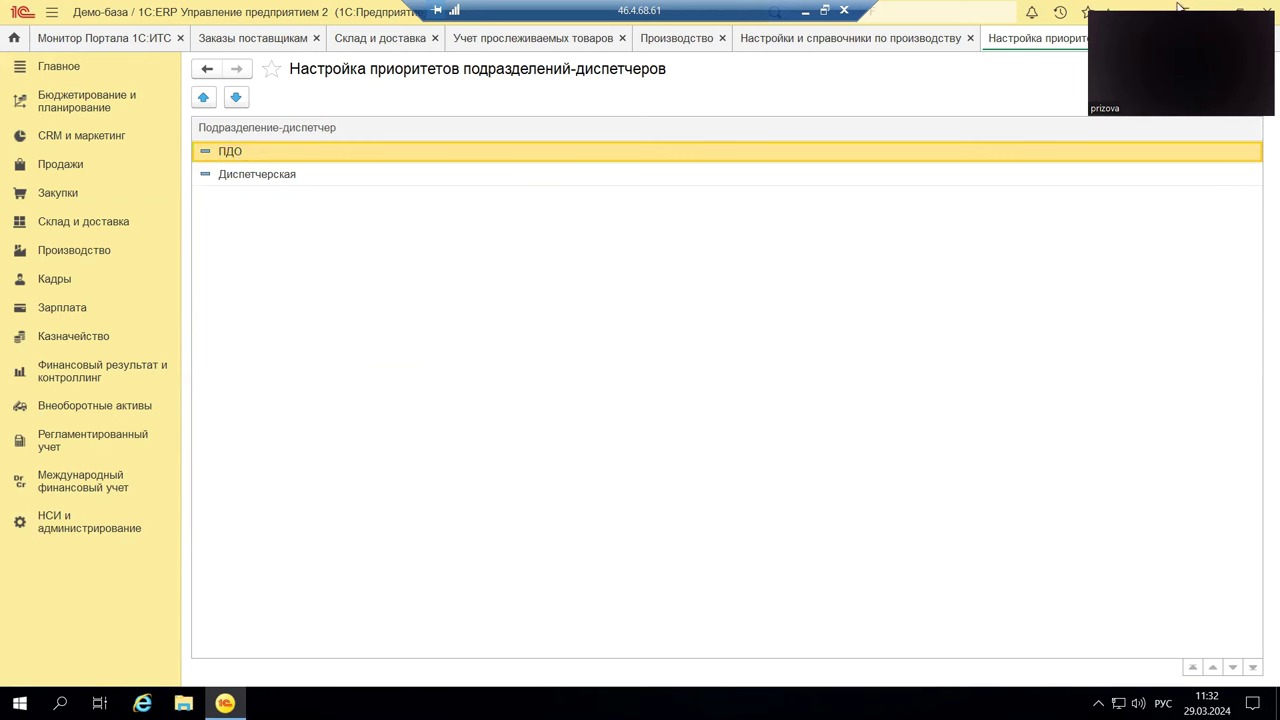
left_click(1240, 38)
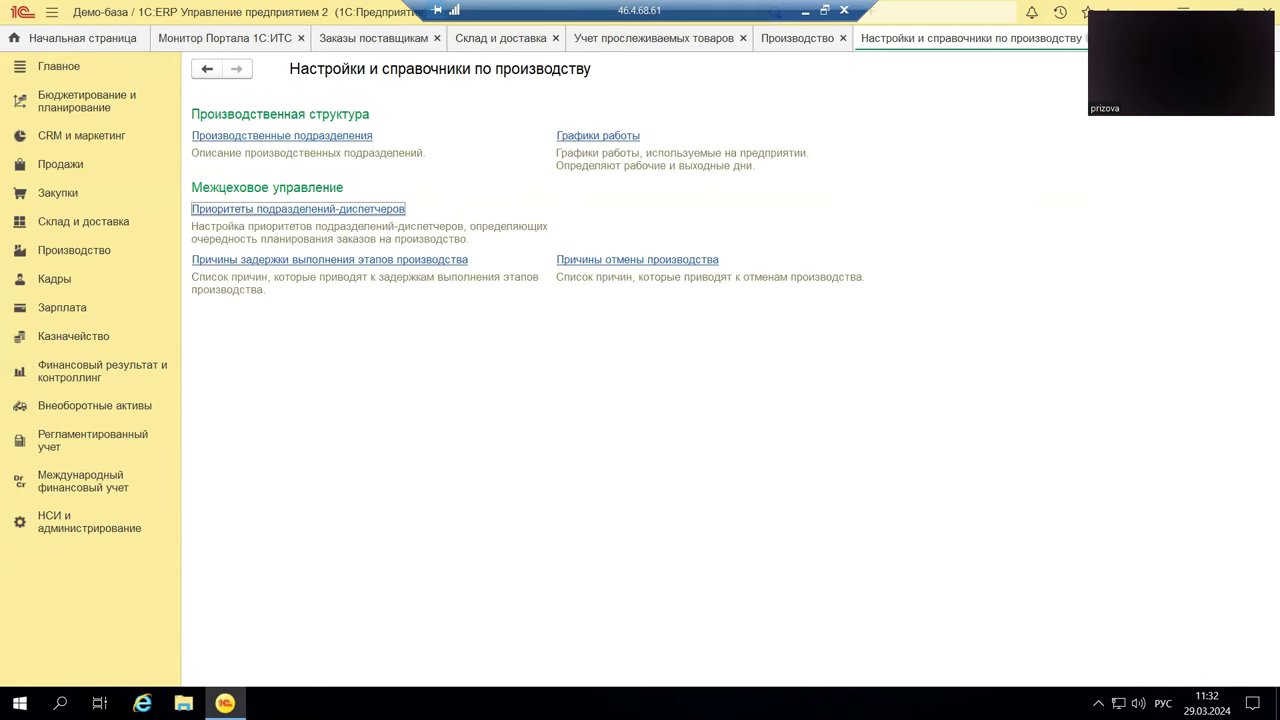
left_click(1094, 38)
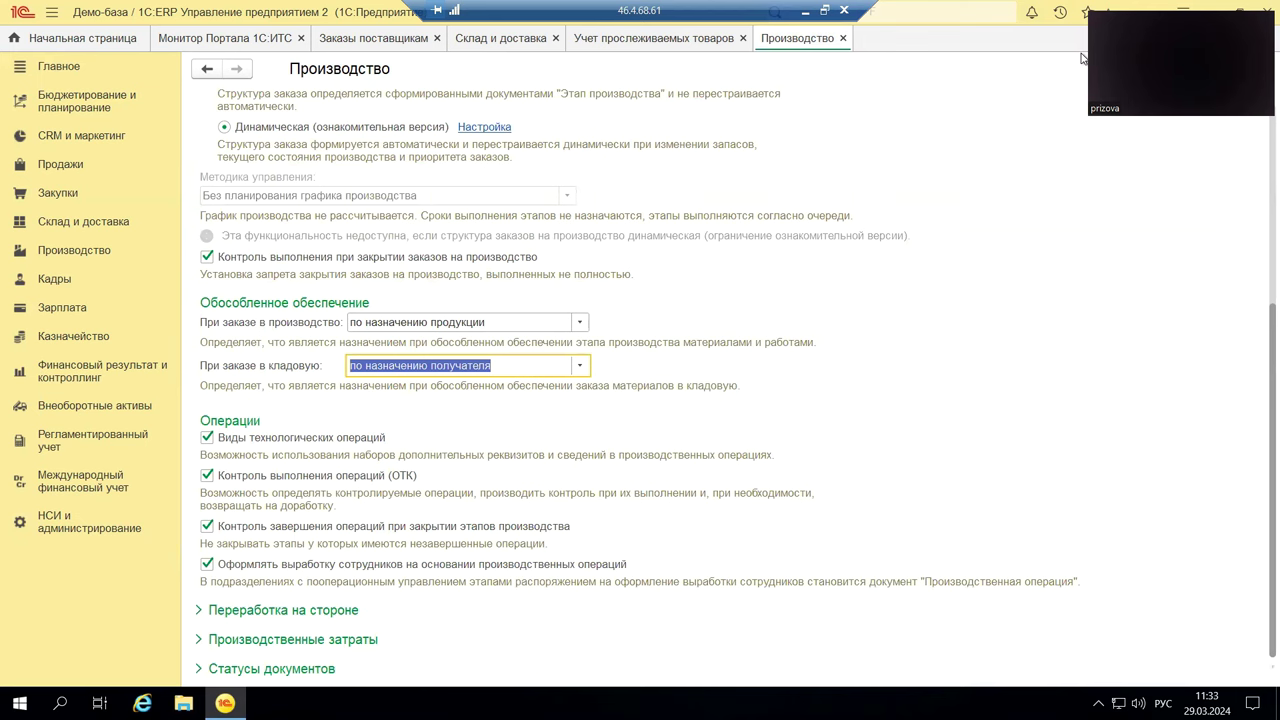
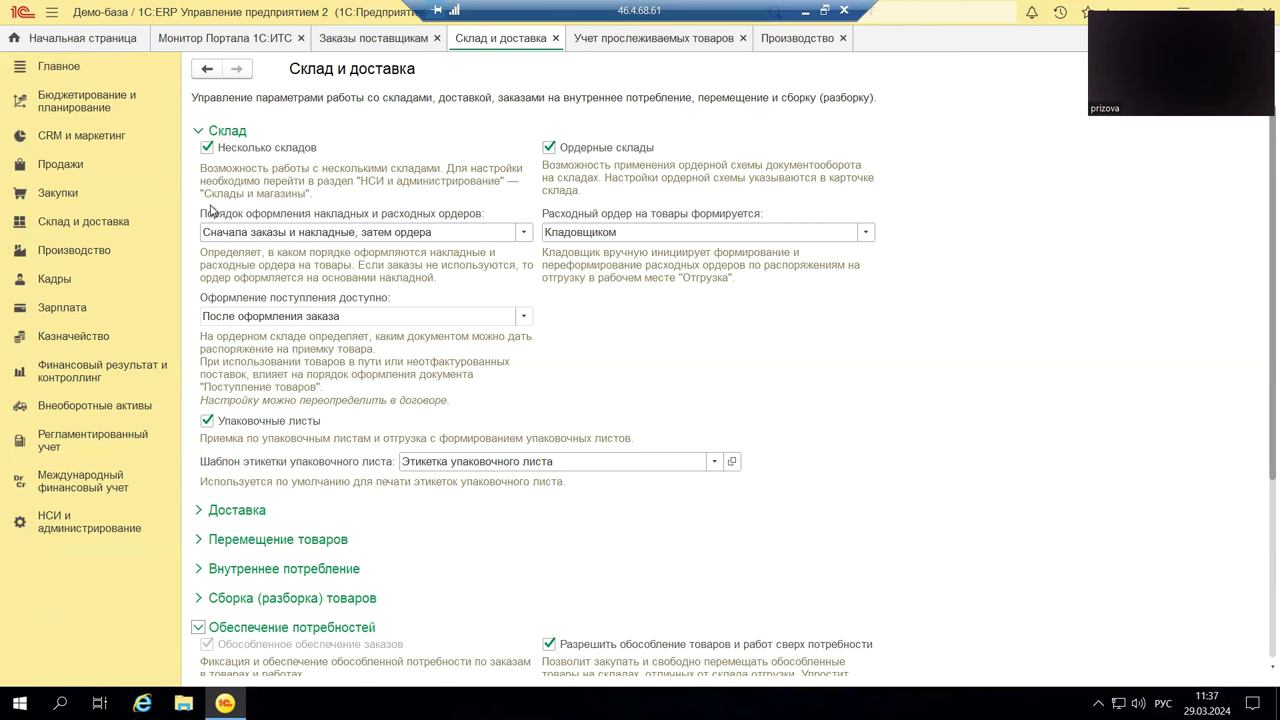
Examine the warehouse options for invoice and order sequence, expense order formation and receipt availability, keeping Кладовщиком and declining to edit the receipt field.
left_click(524, 233)
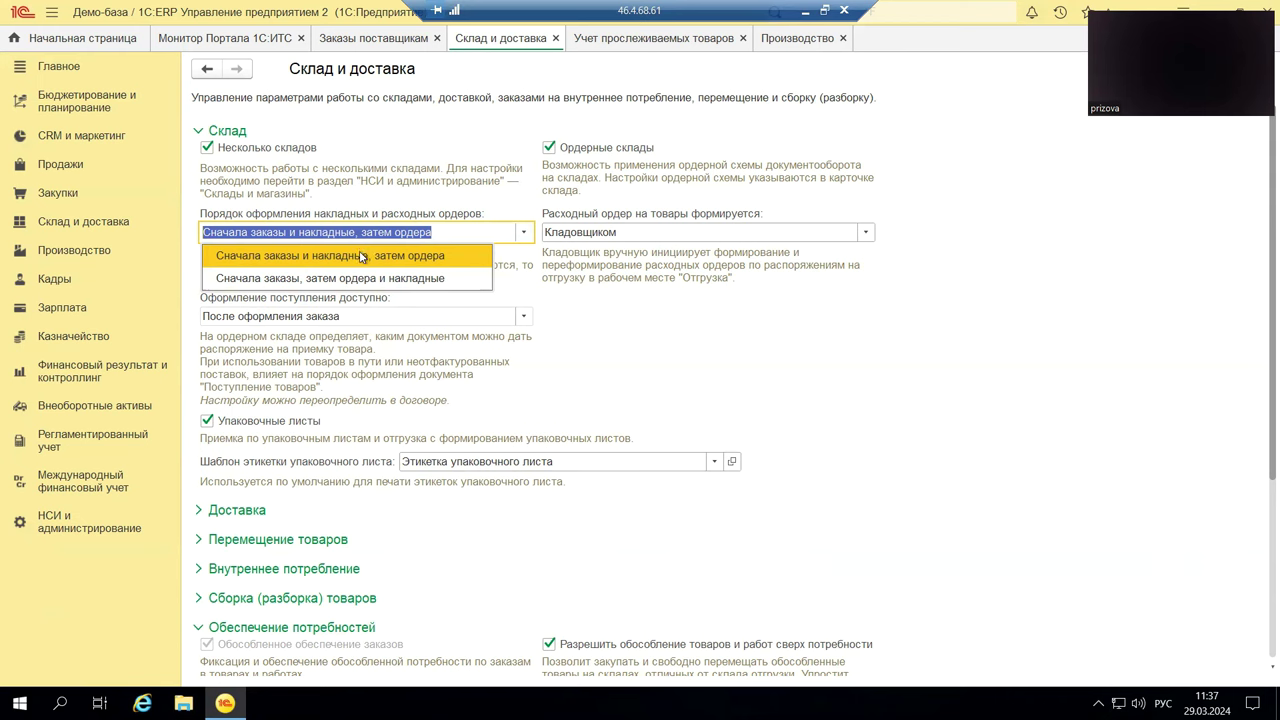
left_click(870, 240)
left_click(866, 233)
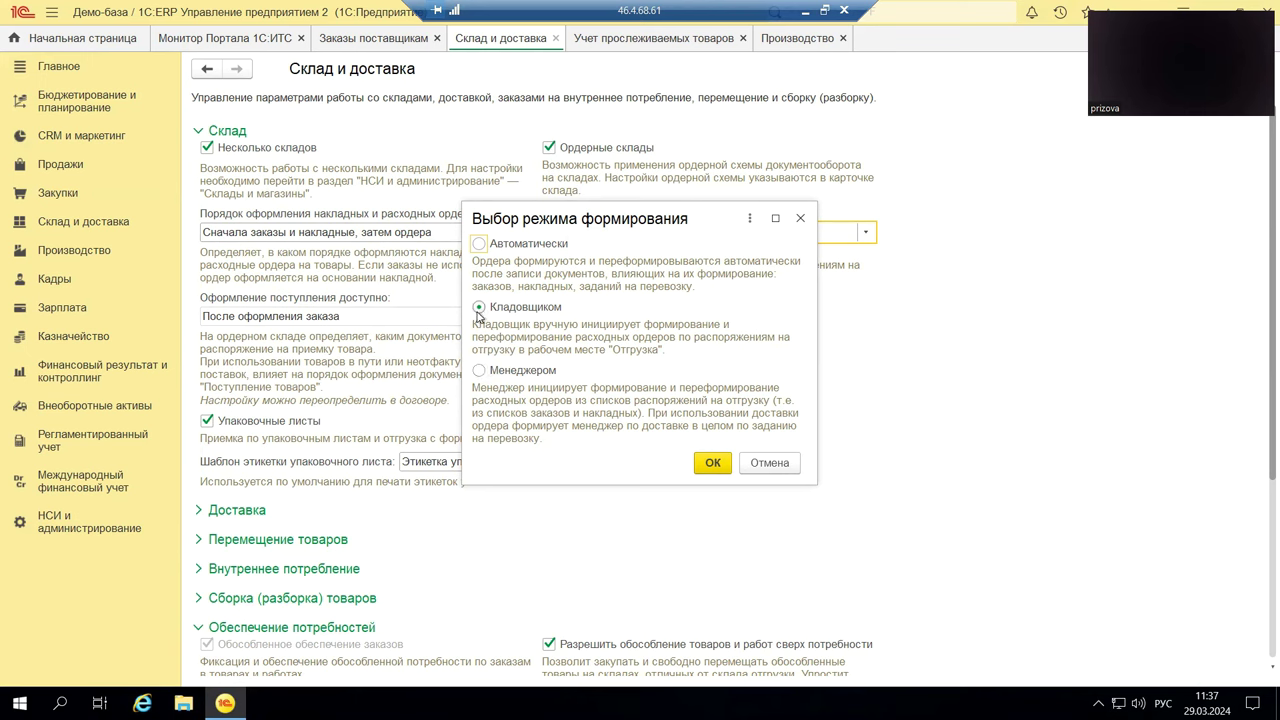
left_click(710, 466)
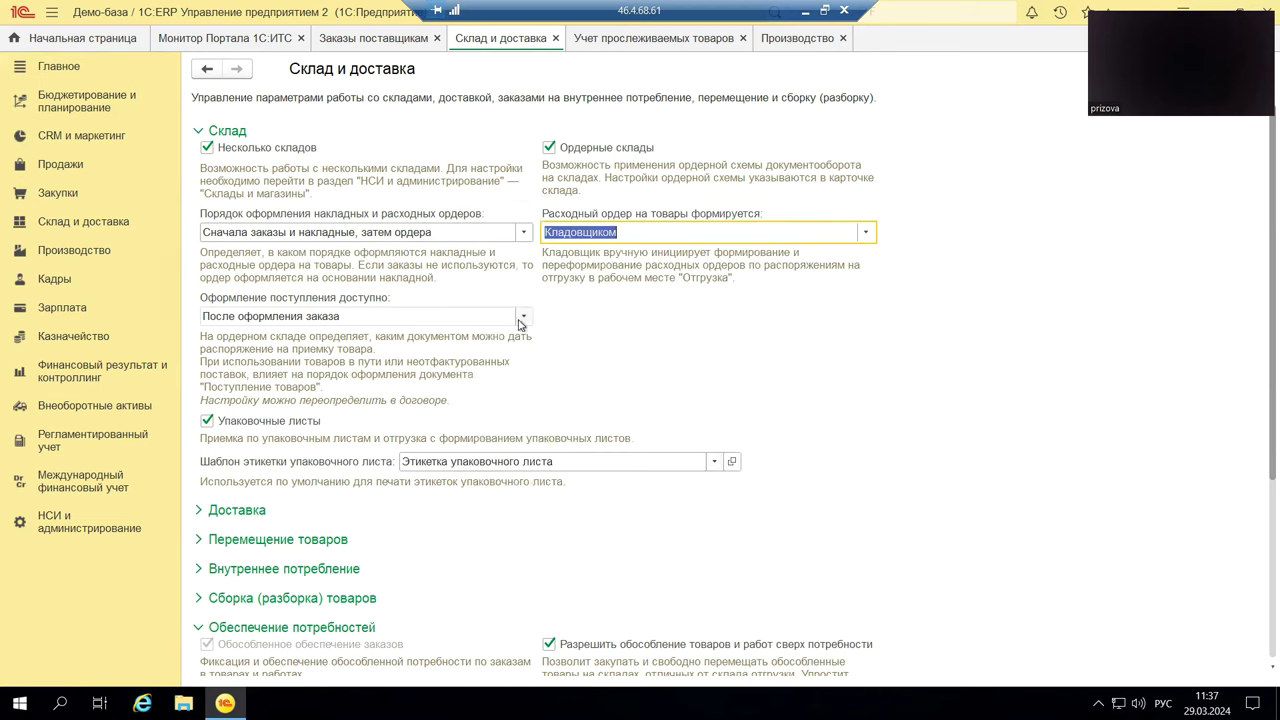
left_click(266, 324)
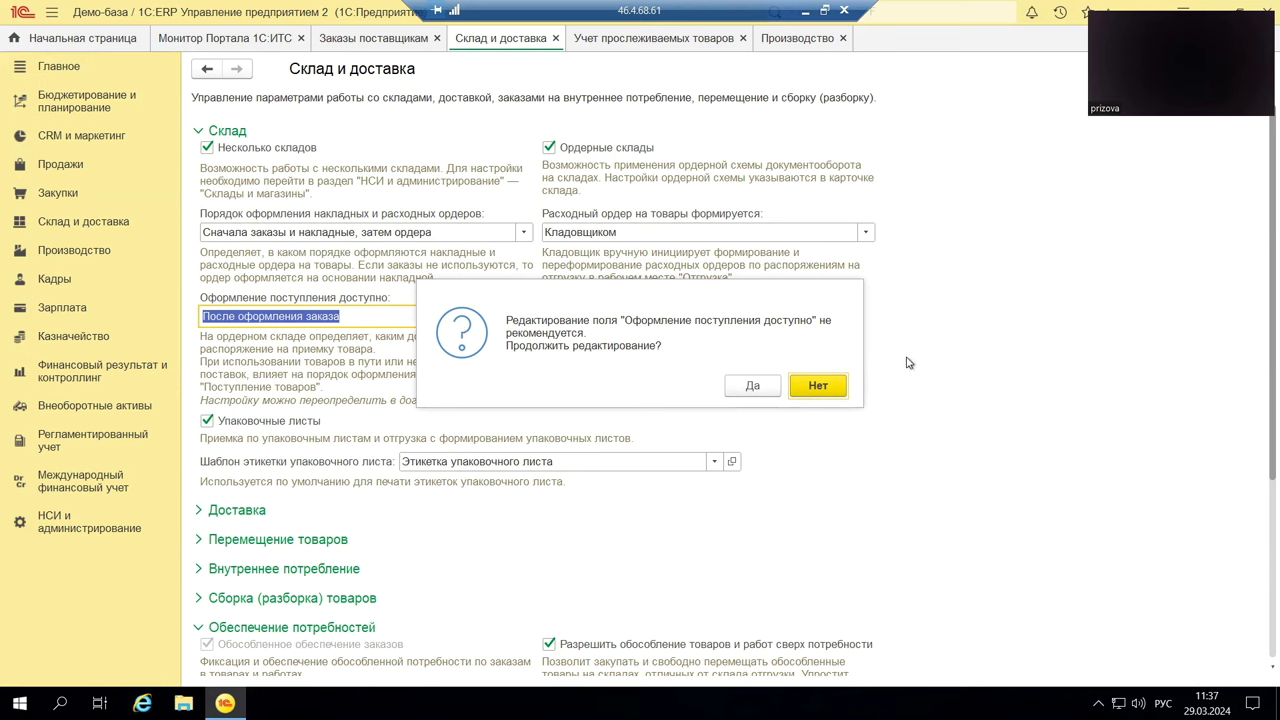
left_click(829, 388)
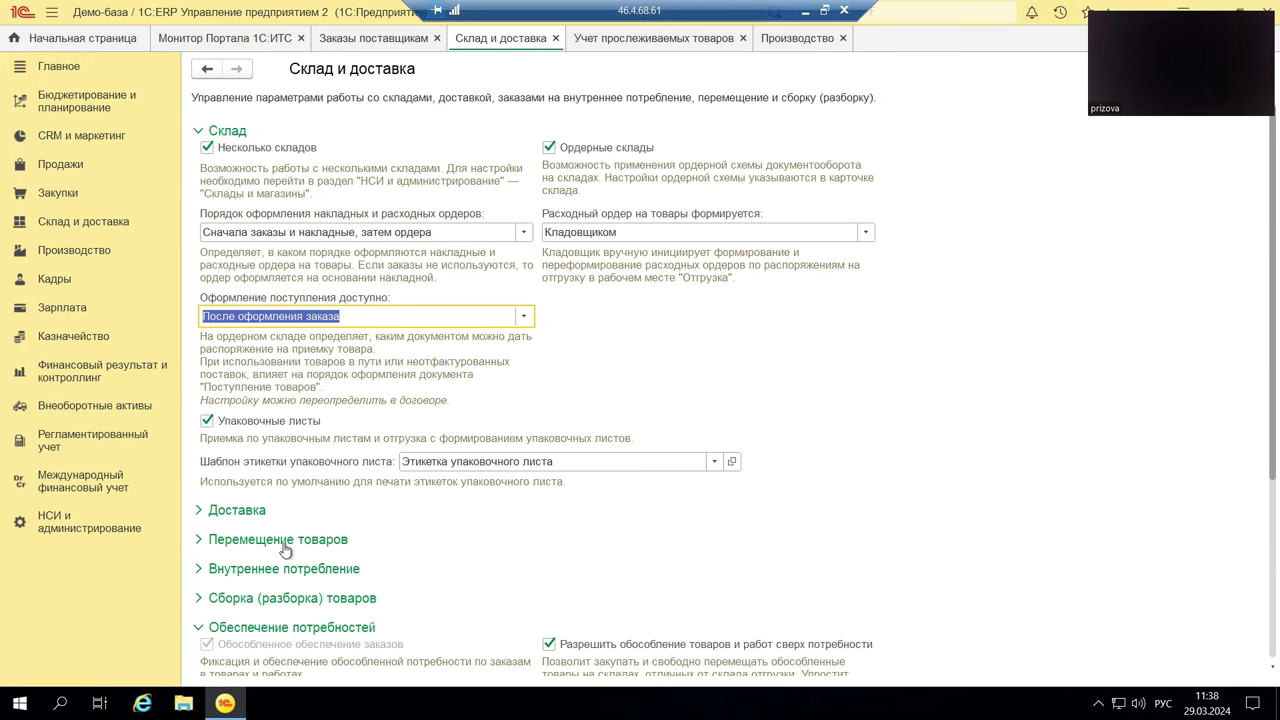
Compare the Упрощенное and Расширенное modes under Обеспечение потребностей, leave Расширенное selected, and close the warehouse and production settings.
left_click(259, 630)
left_click(259, 630)
scroll(628, 480, "down", 3)
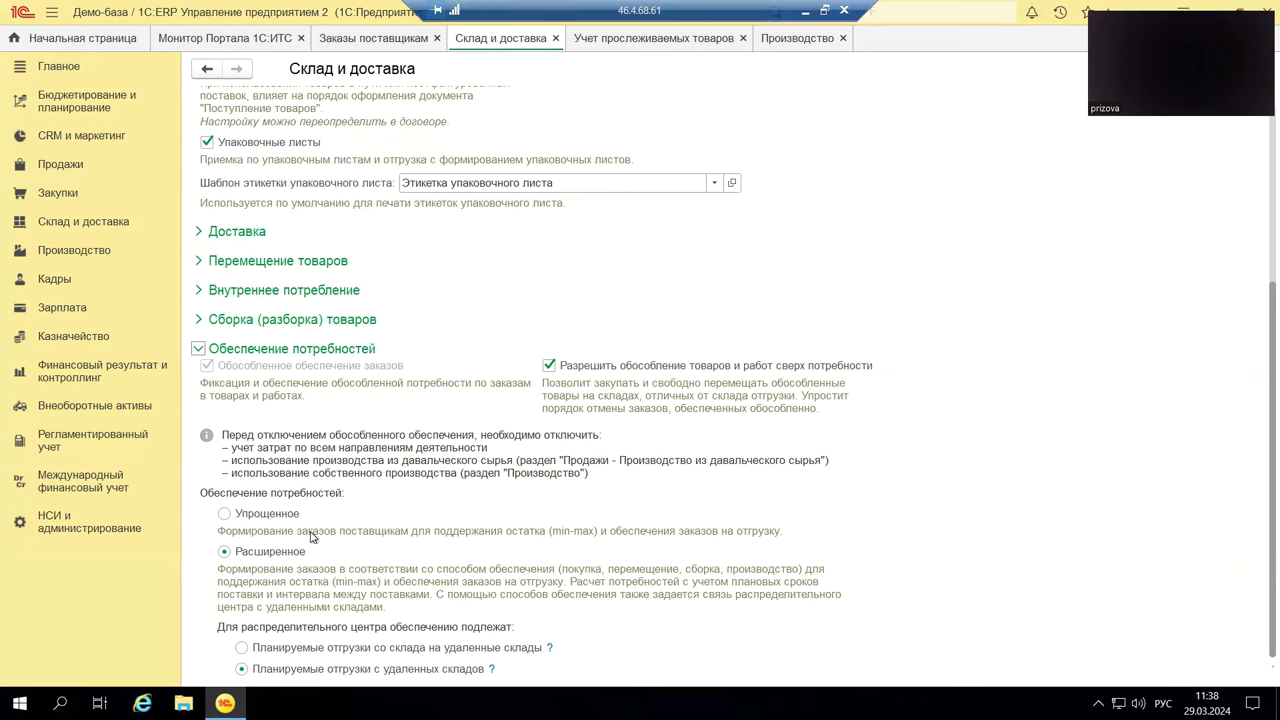
left_click(224, 514)
left_click(223, 552)
key("ctrl+F4")
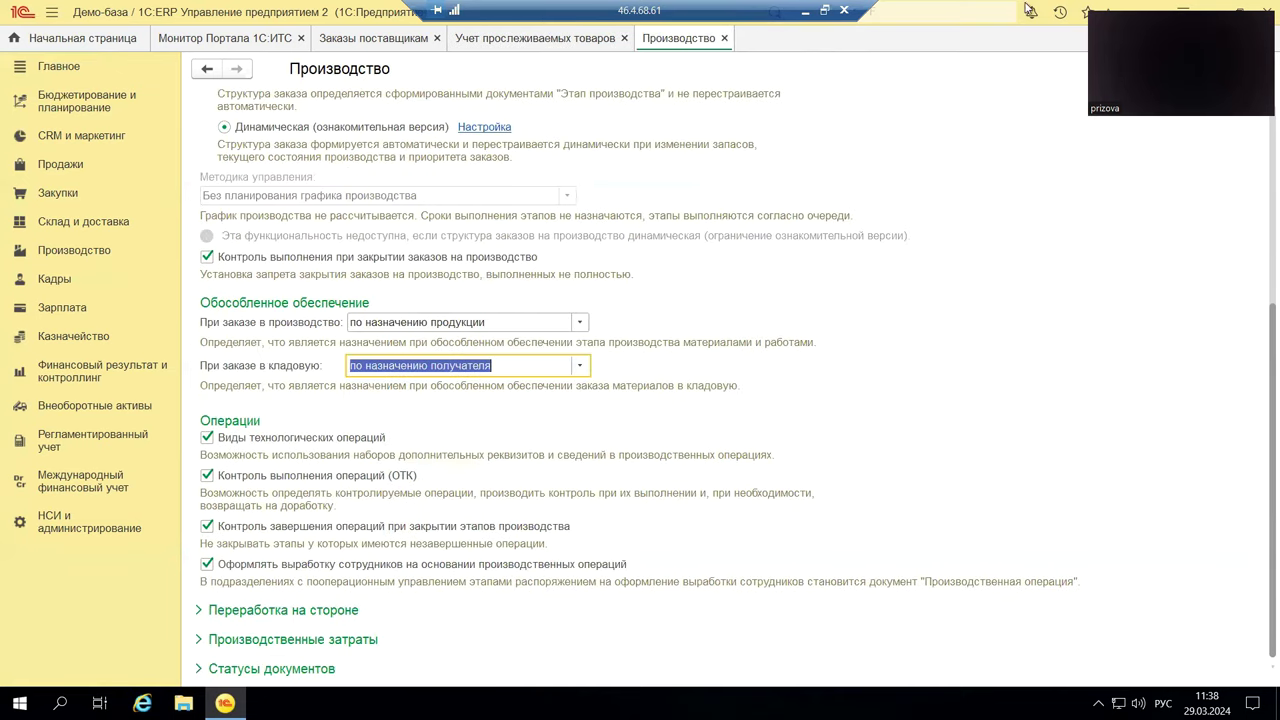
key("ctrl+F4")
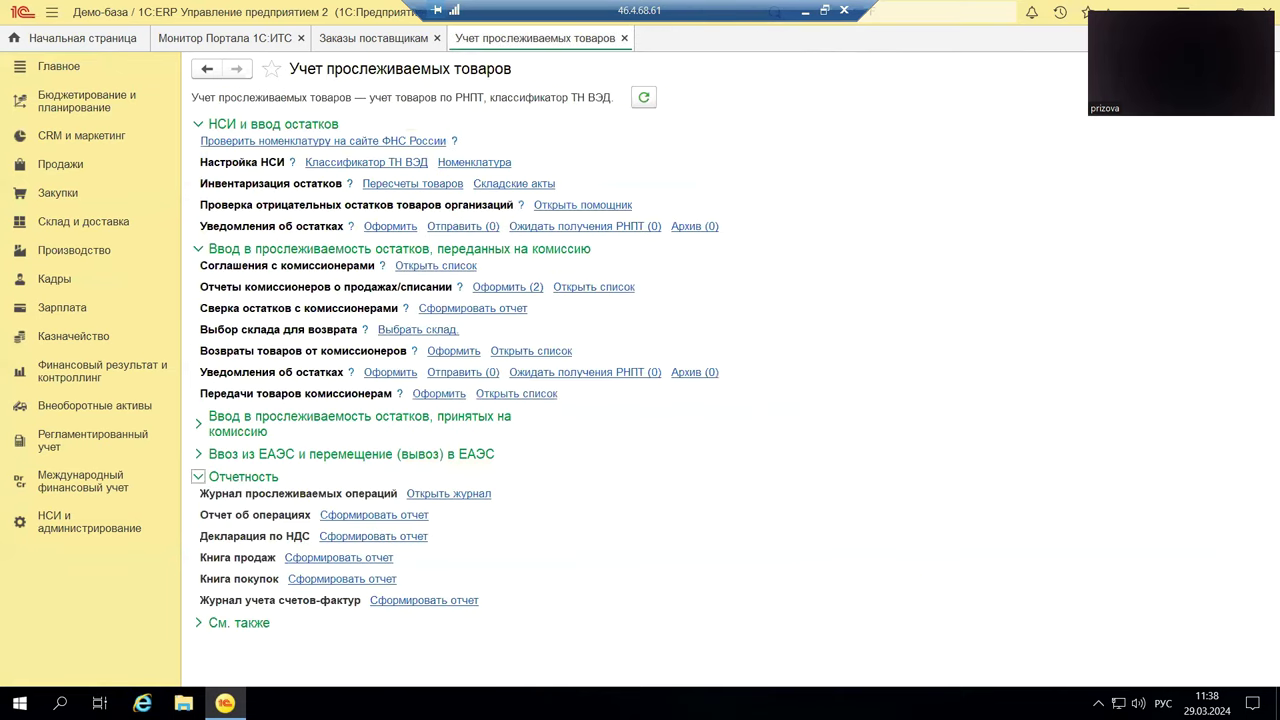
Switch to the PowerPoint presentation and review slides 11 to 14 on supply settings, supply methods and supply schemes.
left_click(54, 524)
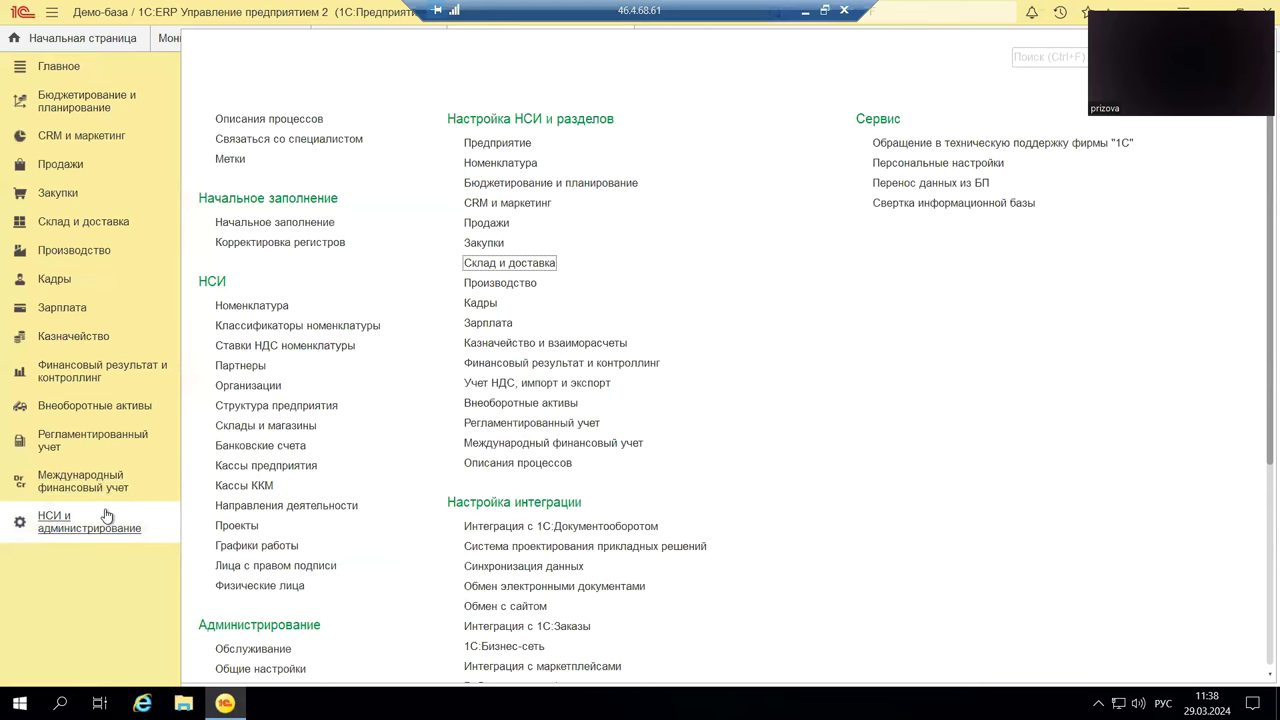
left_click(805, 12)
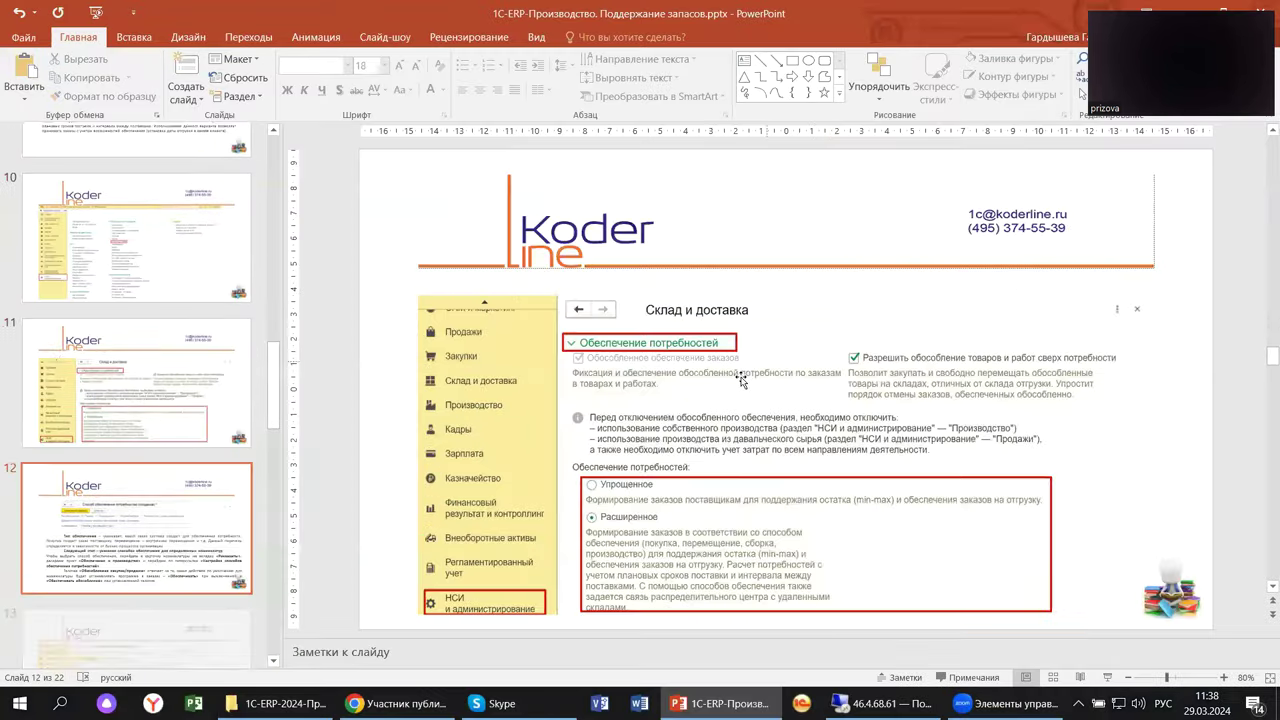
scroll(741, 381, "down", 1)
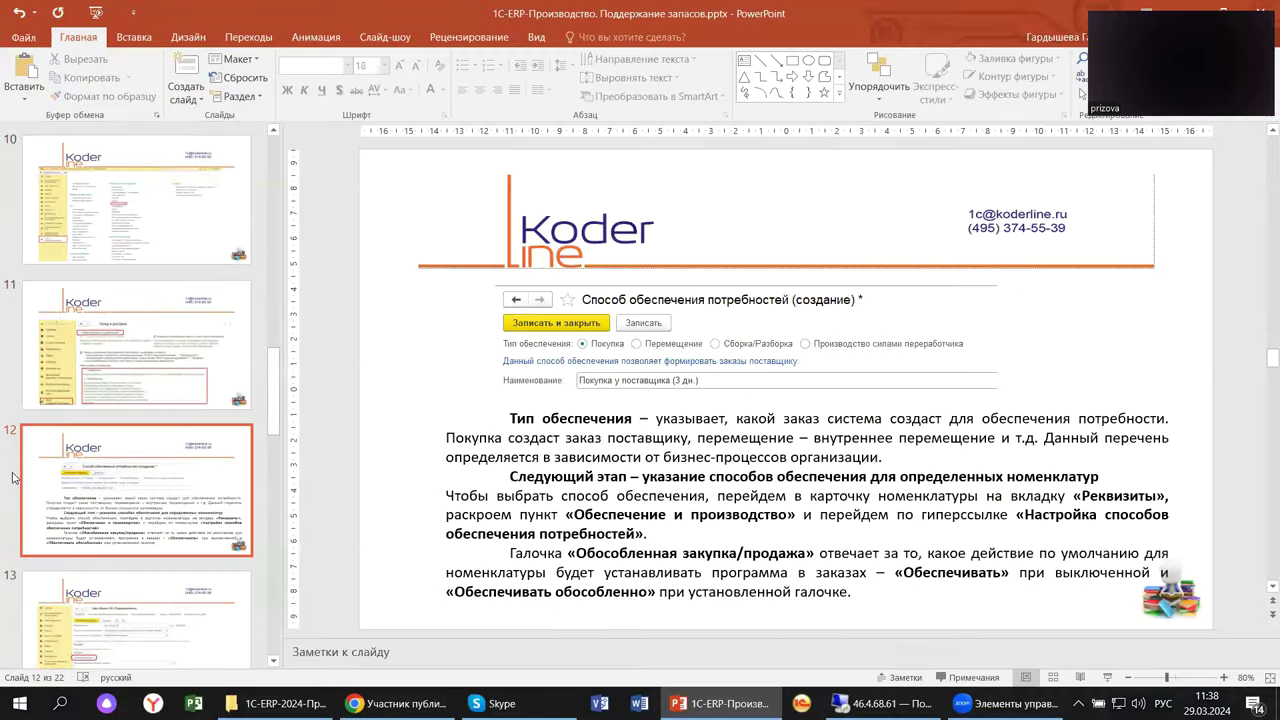
left_click(119, 405)
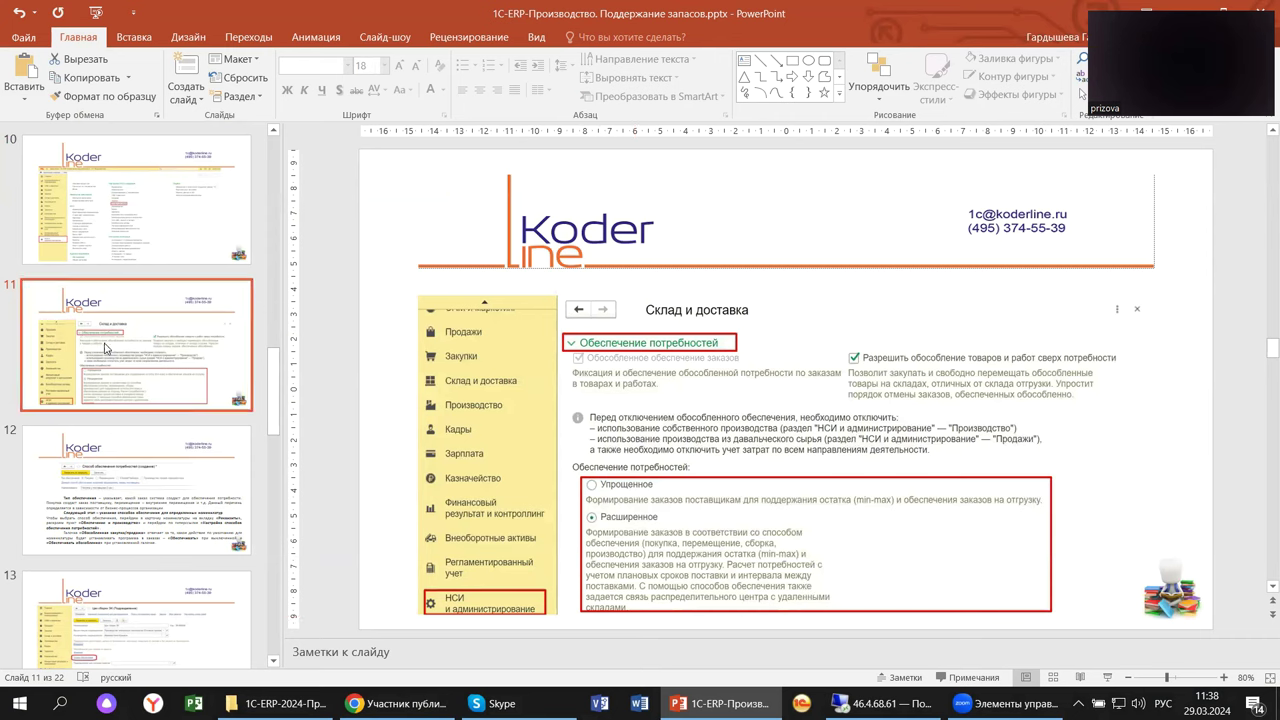
scroll(147, 338, "down", 1)
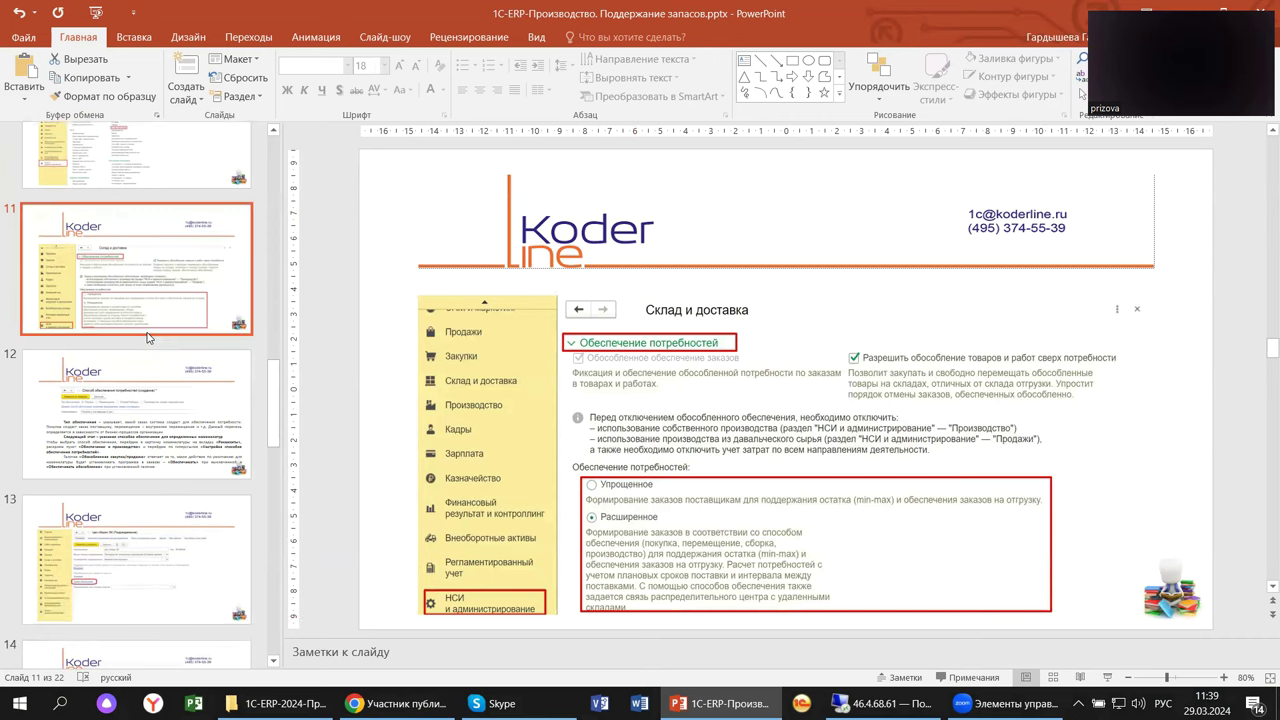
left_click(138, 432)
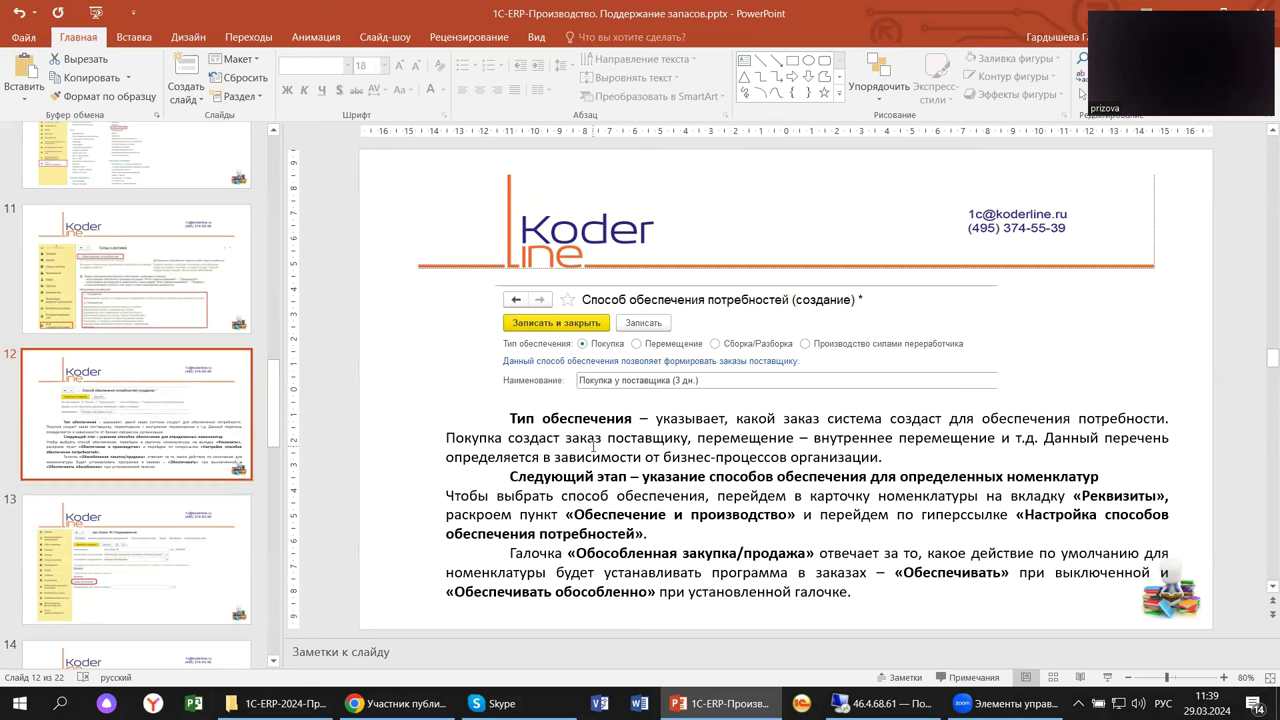
left_click(152, 582)
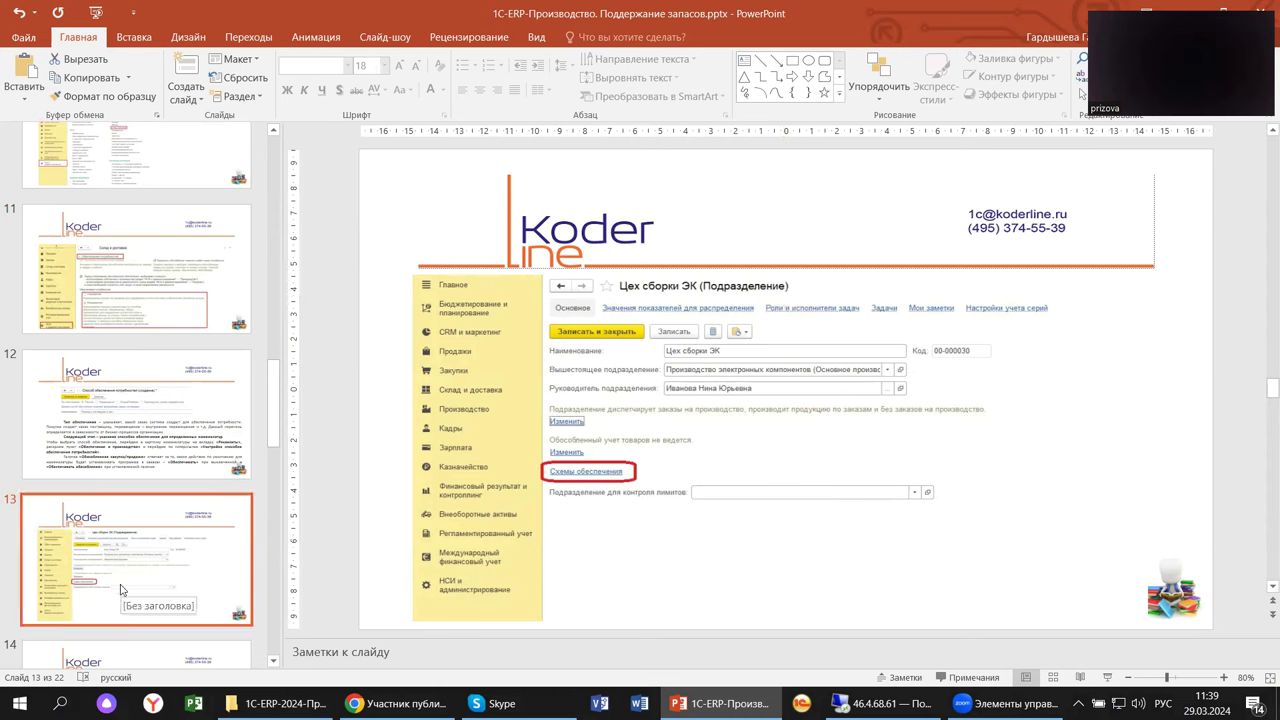
scroll(171, 575, "down", 3)
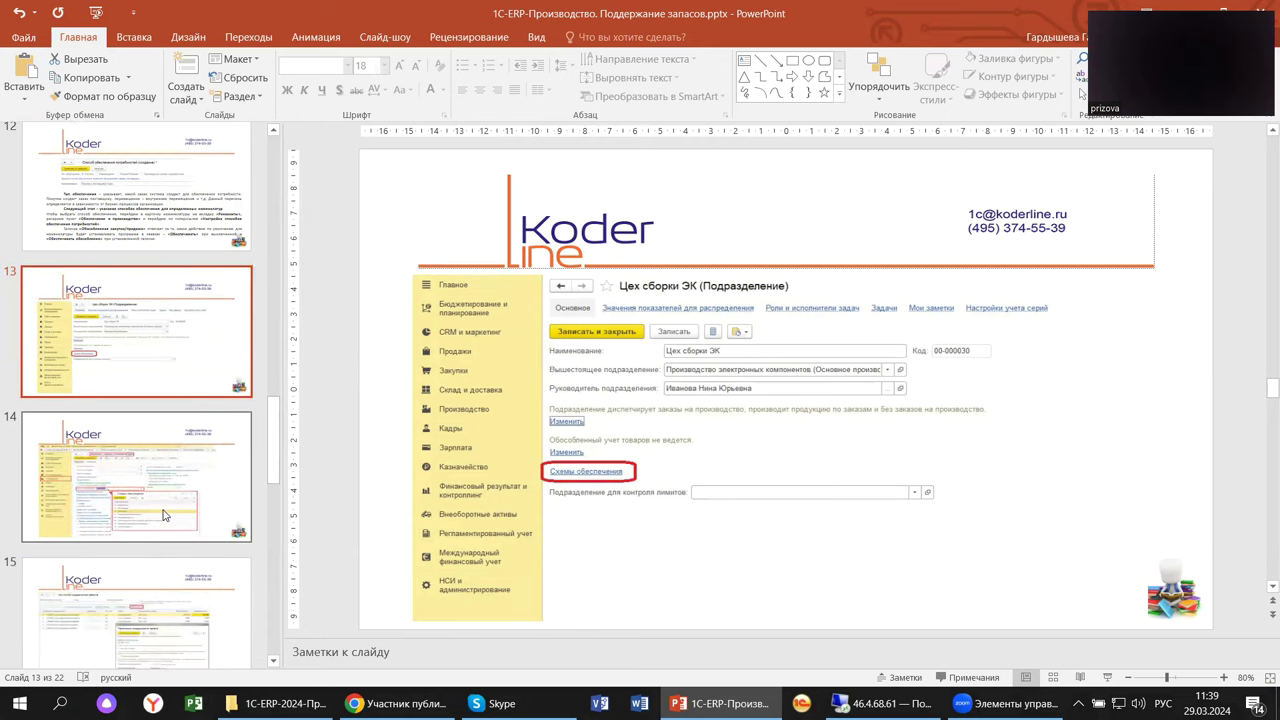
left_click(165, 515)
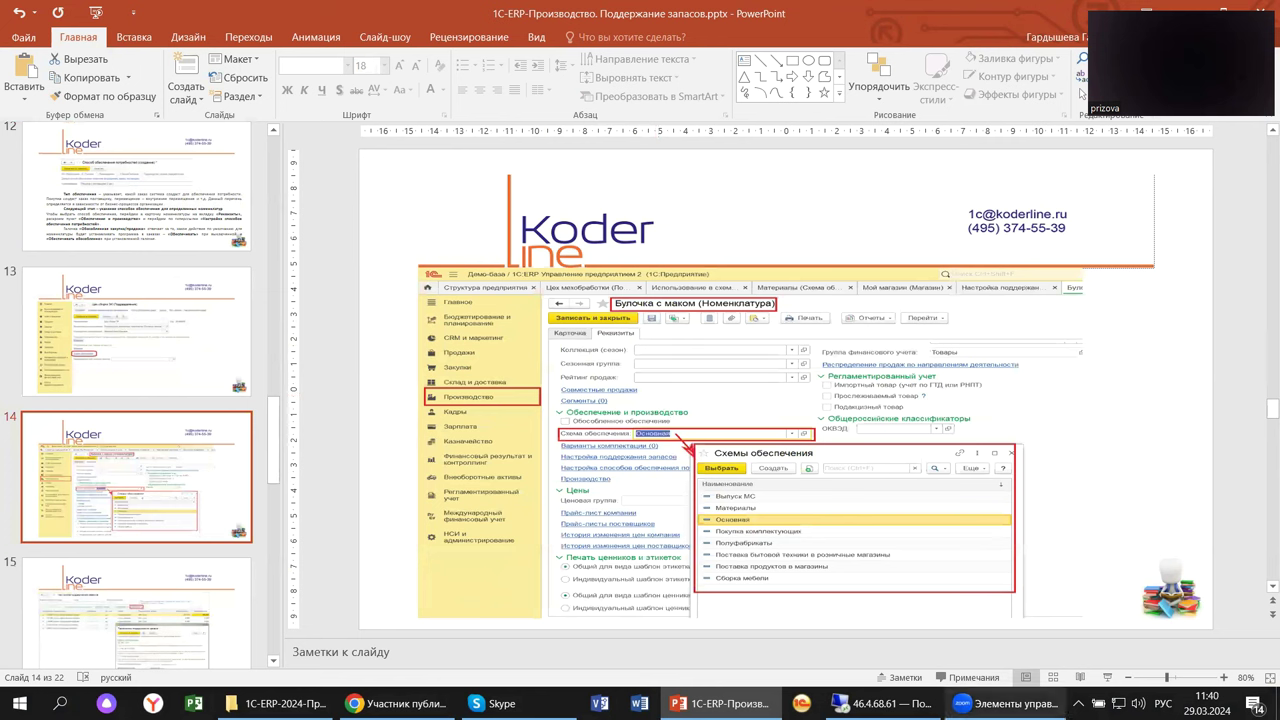
Return to 1C:ERP and examine the production process of the Вешалка для одежды resource specification in the Изделия из дерева group.
mouse_move(880, 703)
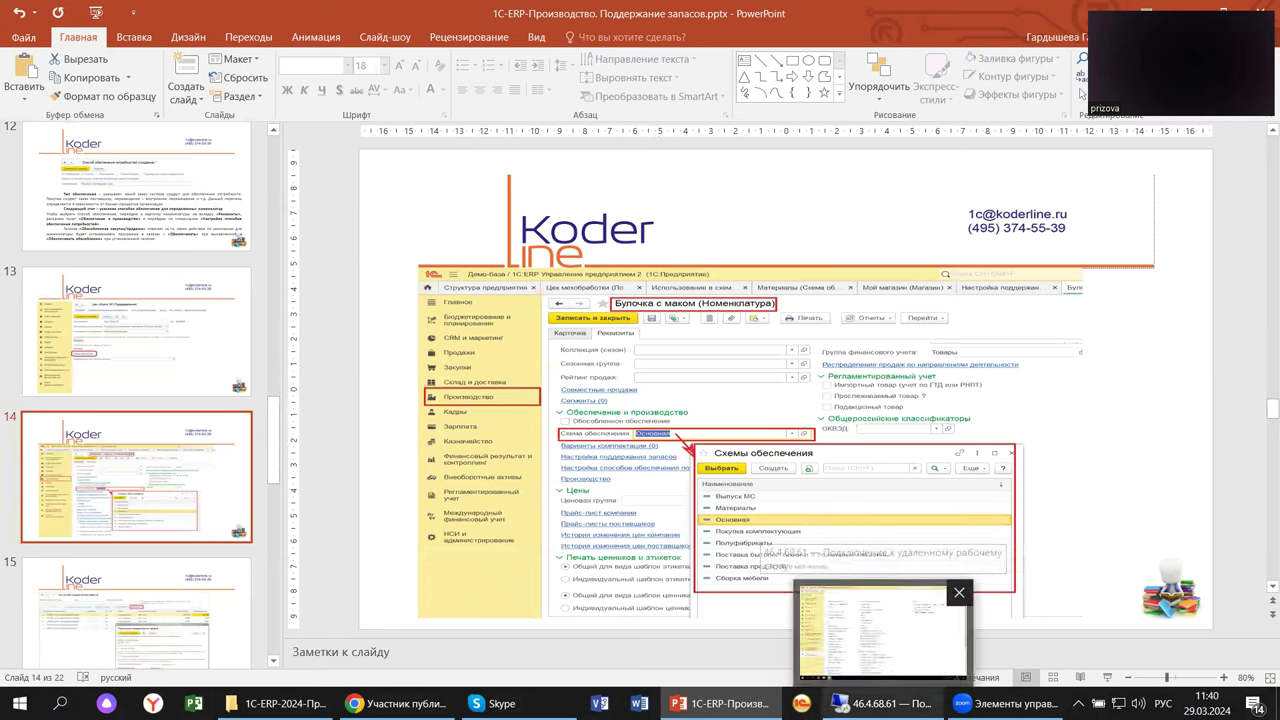
left_click(880, 630)
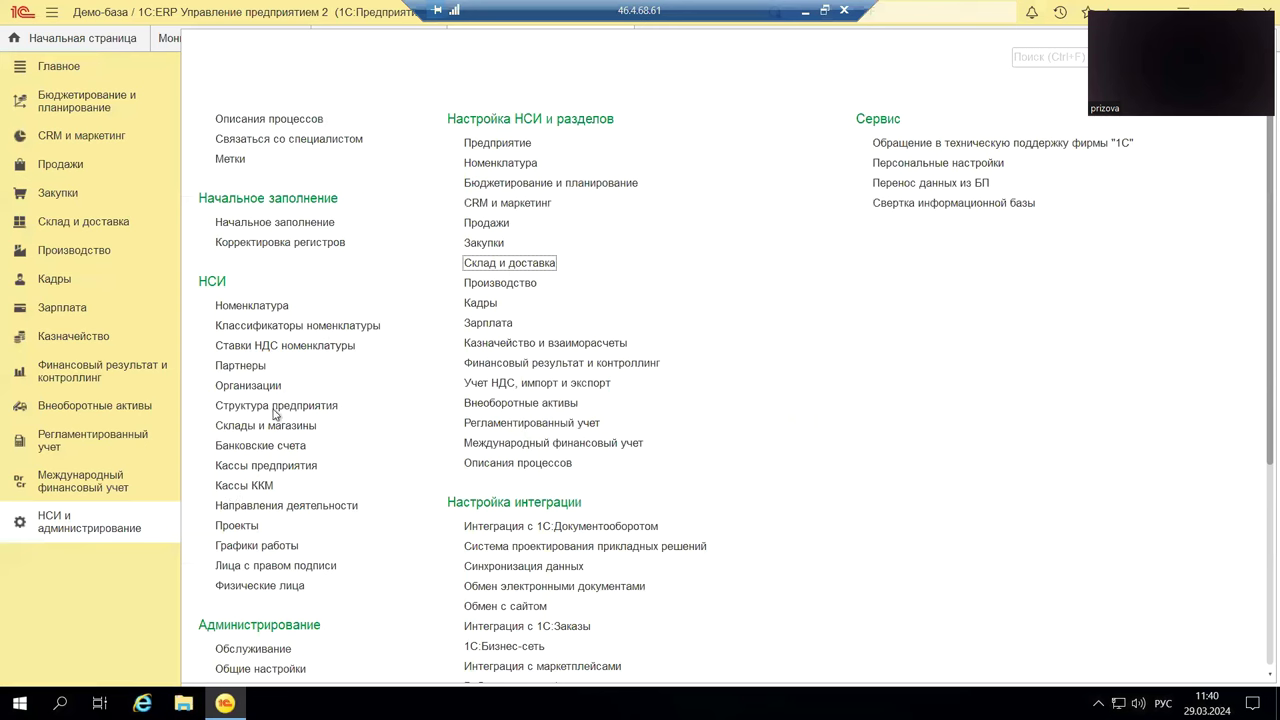
left_click(62, 251)
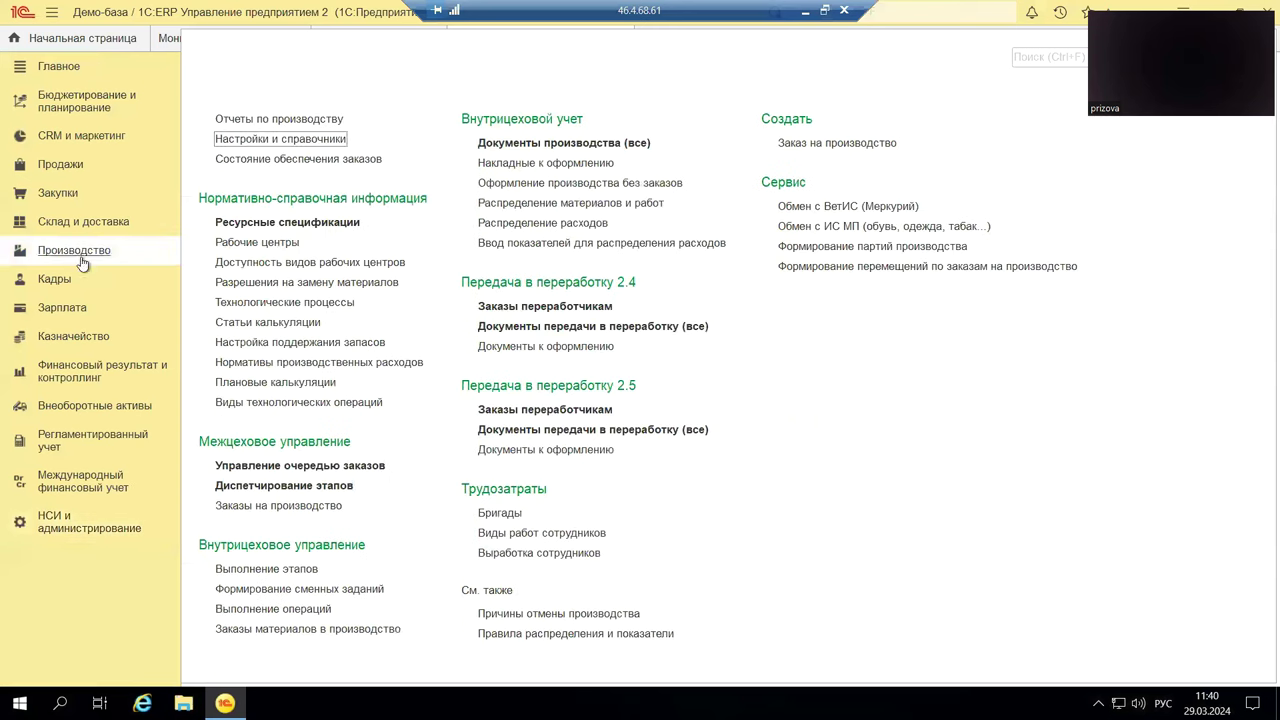
left_click(289, 220)
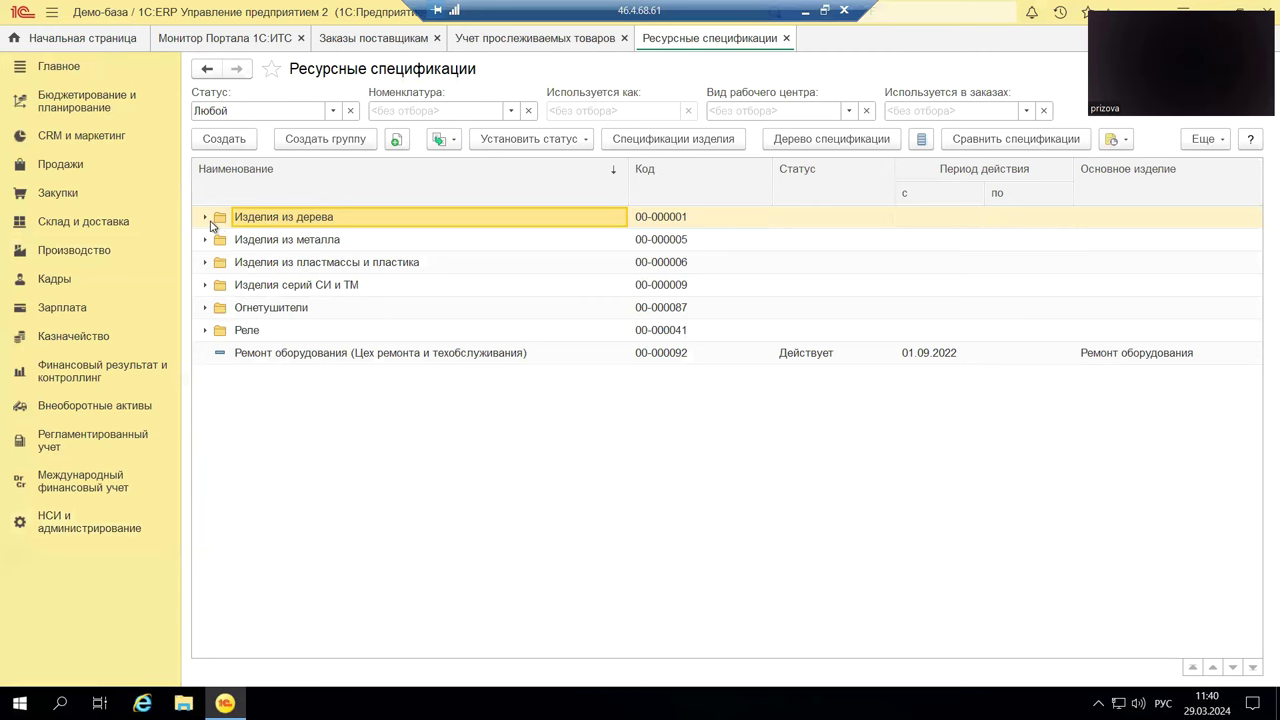
left_click(205, 218)
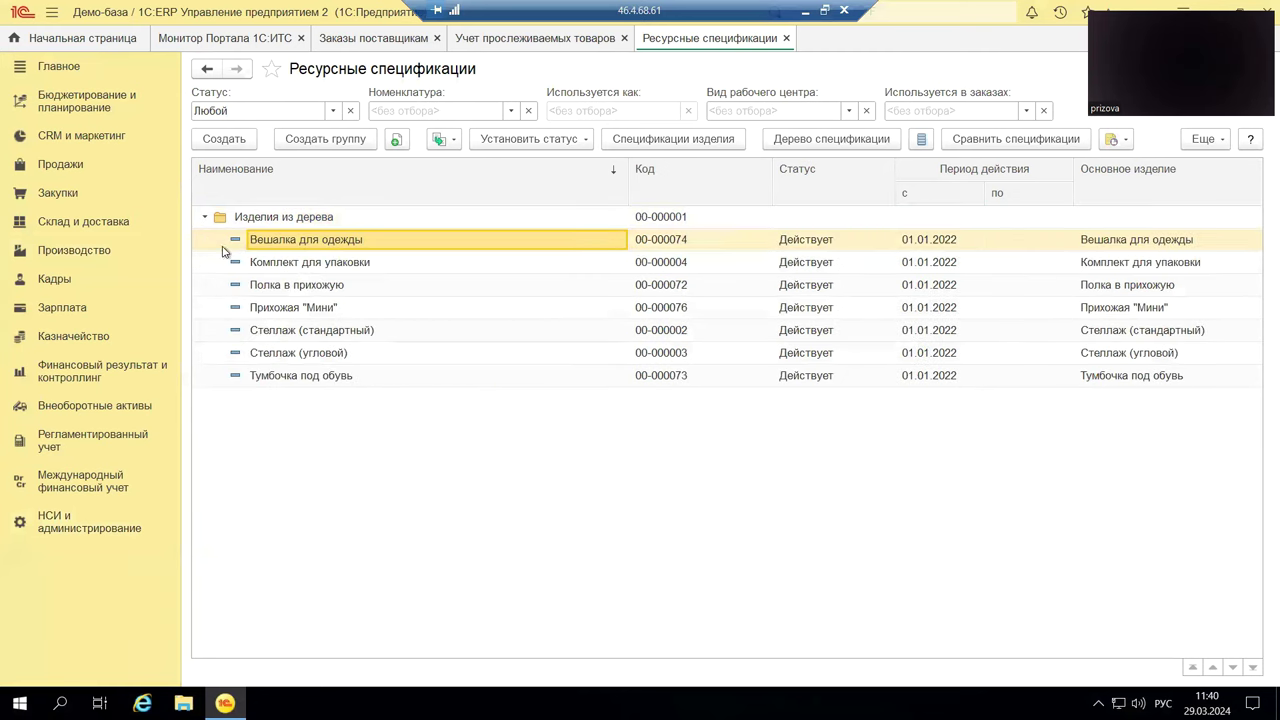
double_click(310, 240)
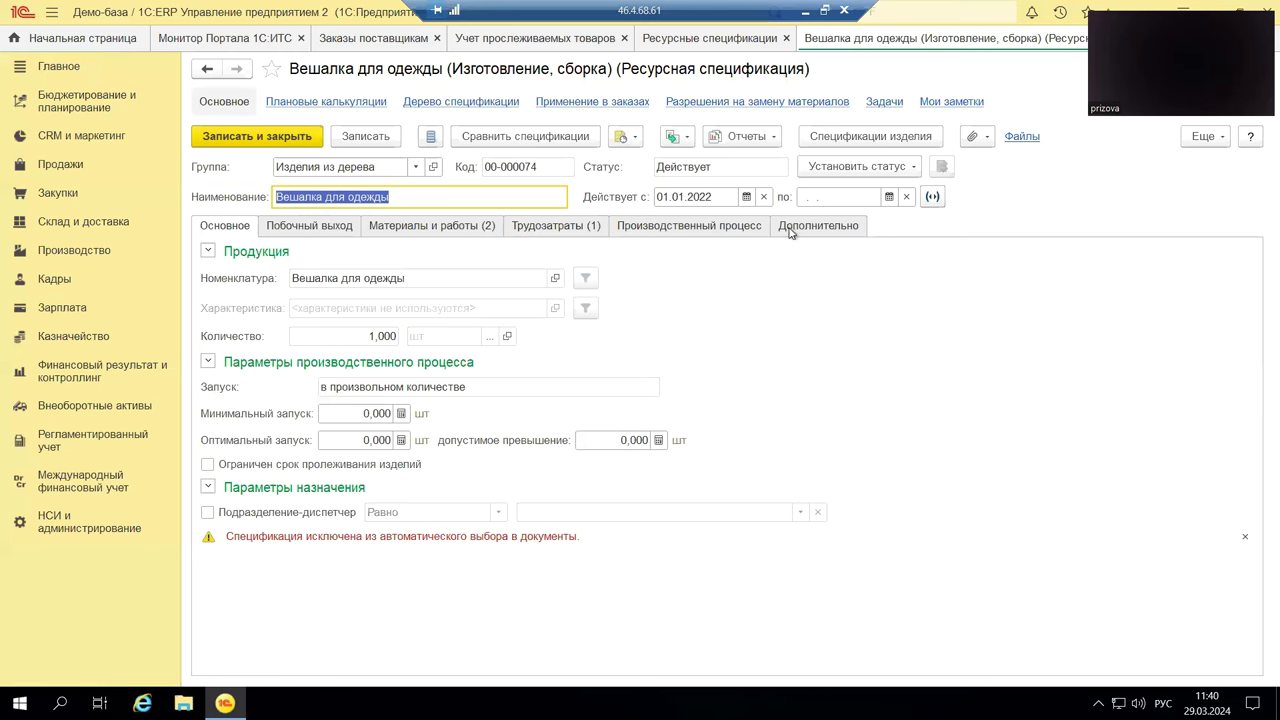
left_click(730, 230)
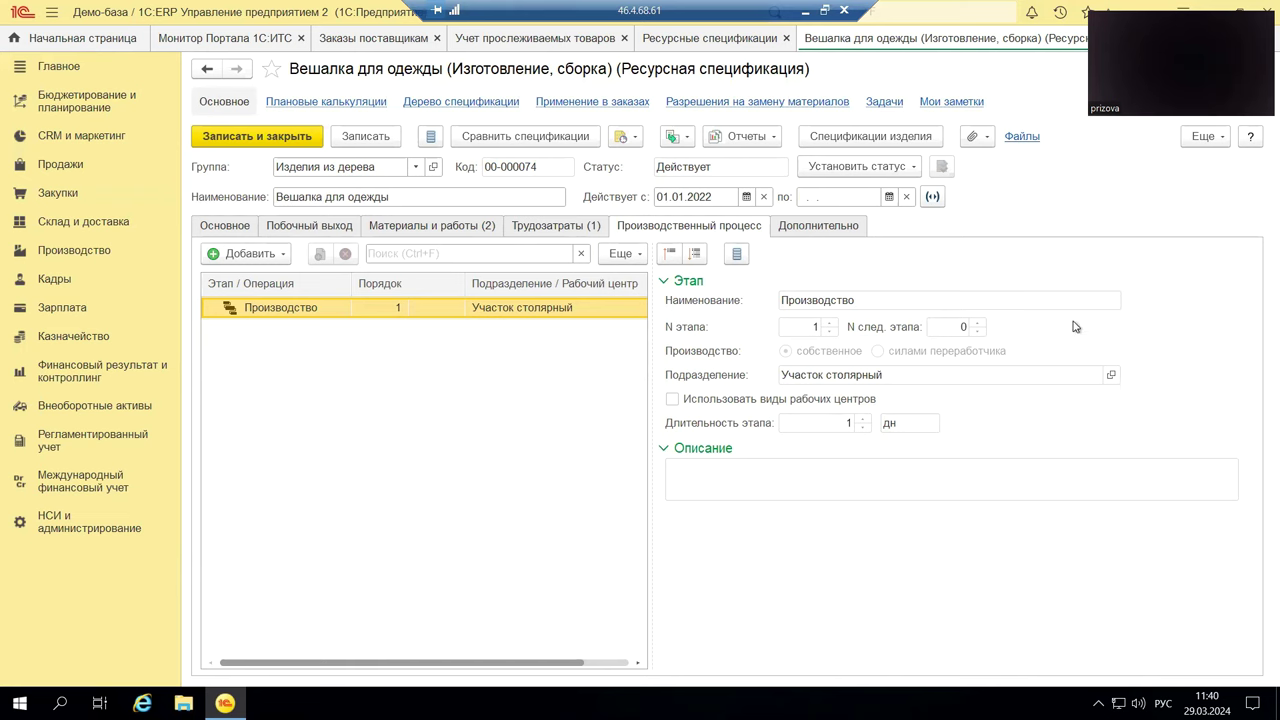
Switch back to the PowerPoint presentation and show slide 13 with the department's supply schemes link.
left_click(805, 11)
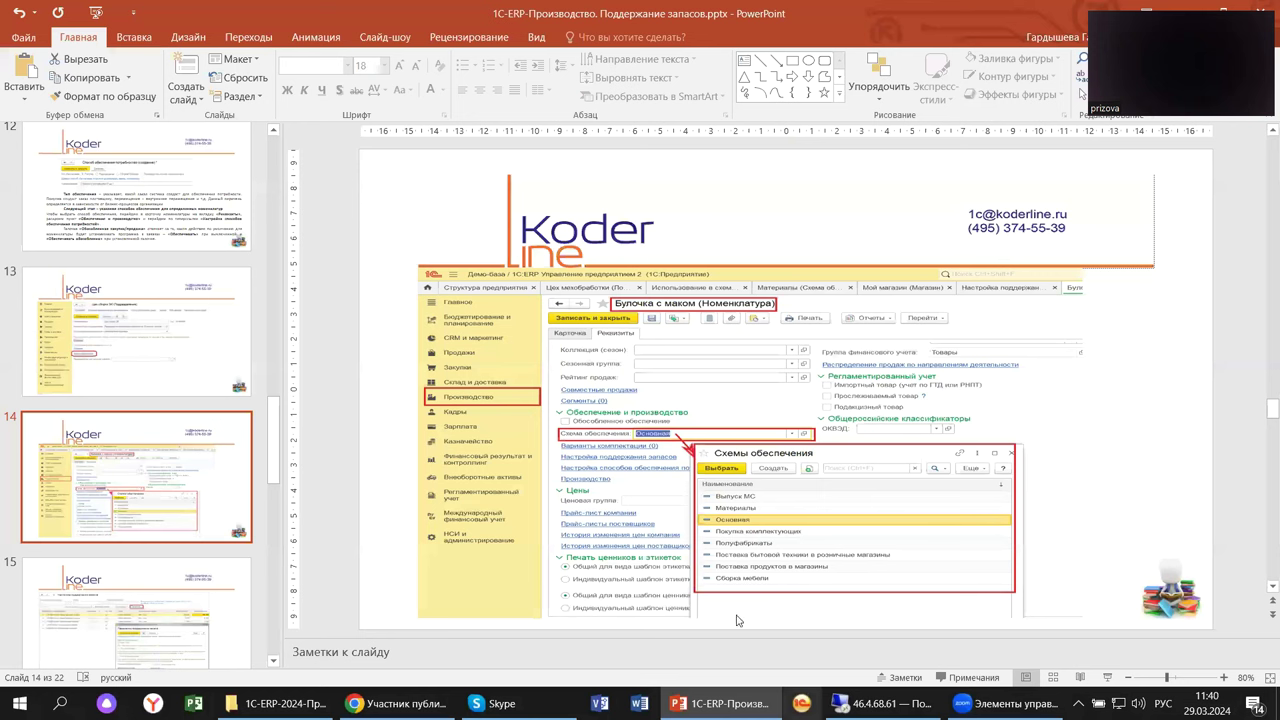
left_click(74, 376)
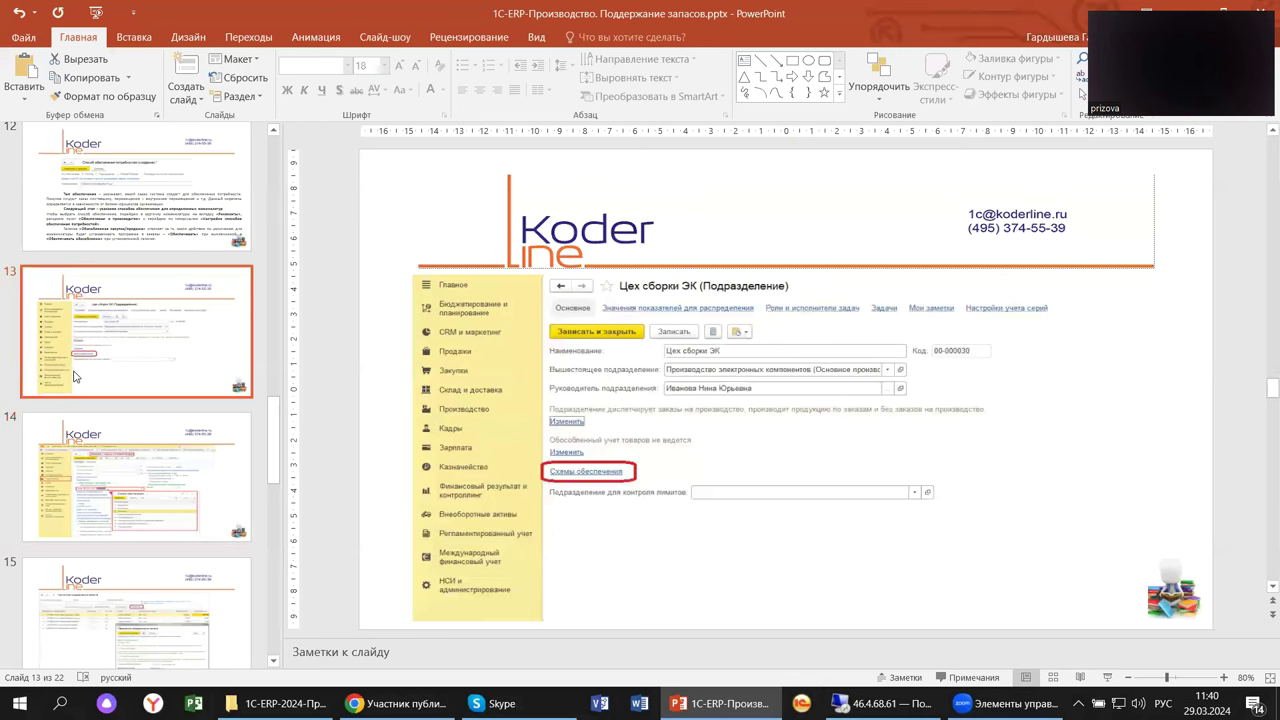